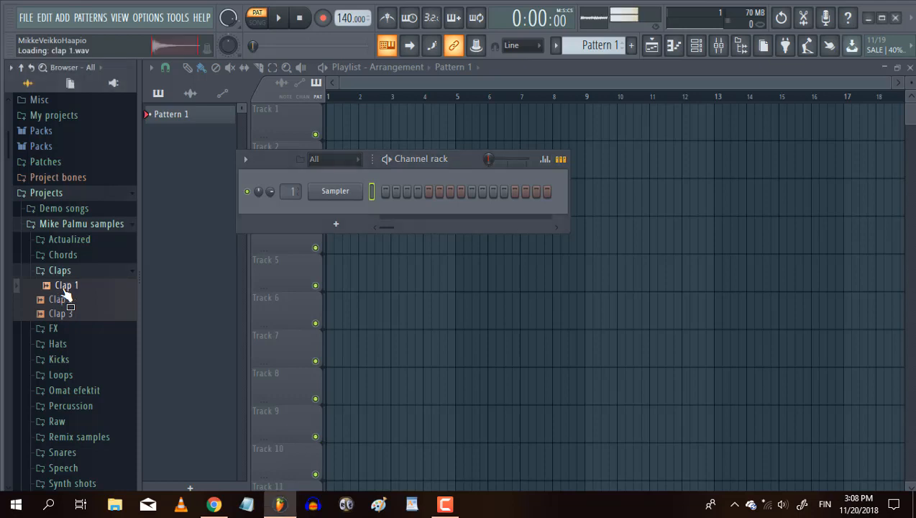
# Audition the Clap 2 sample in the Claps folder.
pyautogui.click(62, 300)
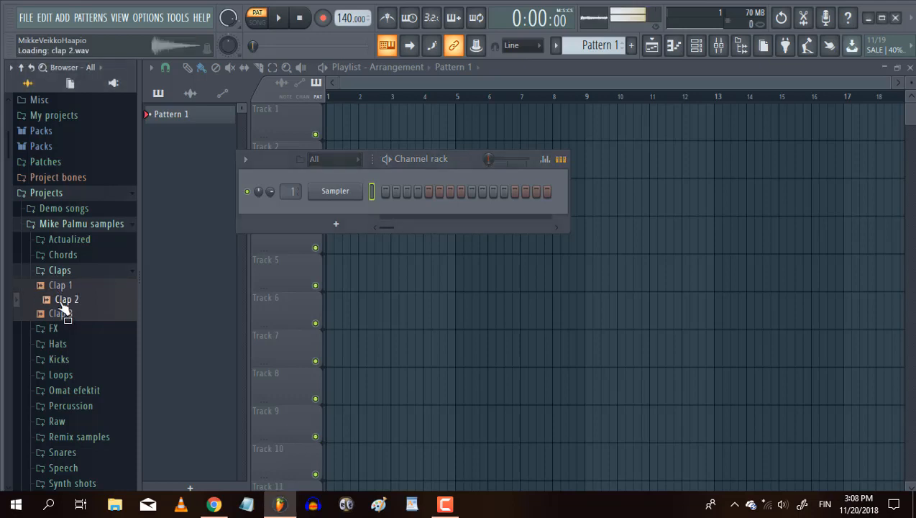
pyautogui.click(93, 300)
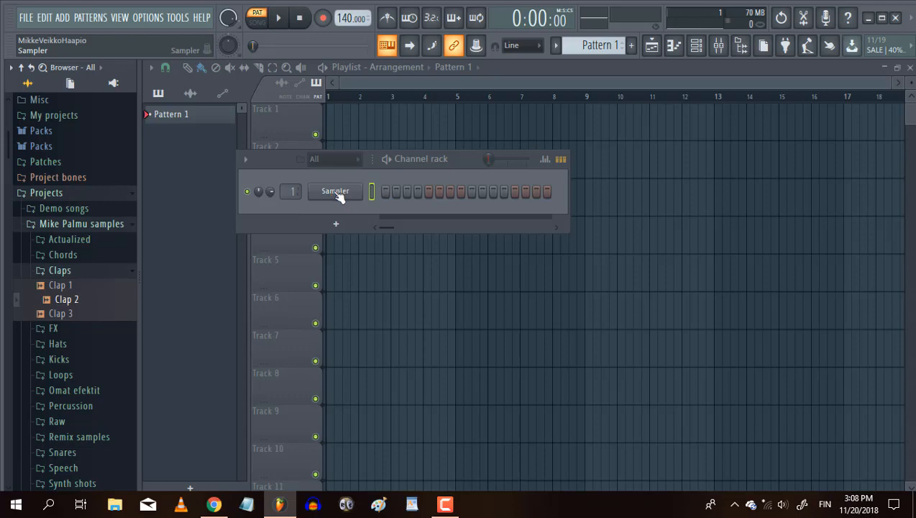
# Replace the Sampler channel with Sytrus and load its Default preset.
pyautogui.rightClick(334, 194)
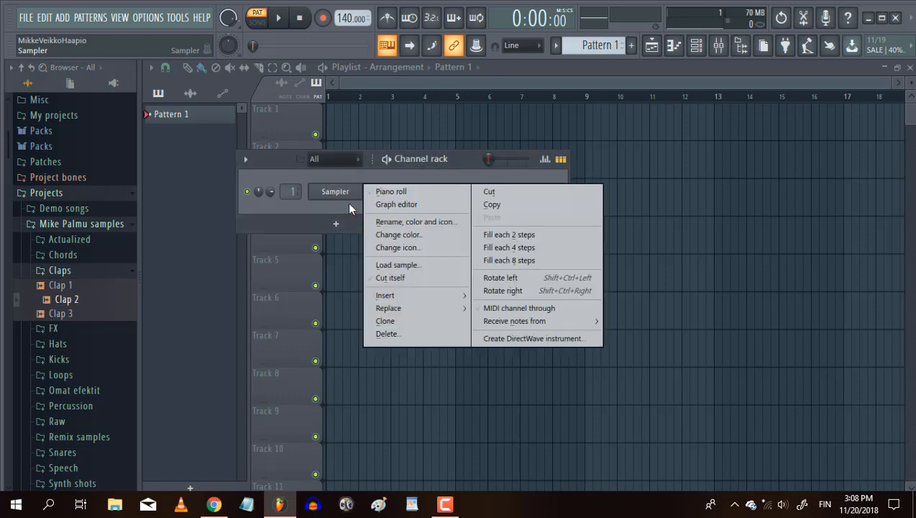
pyautogui.moveTo(401, 311)
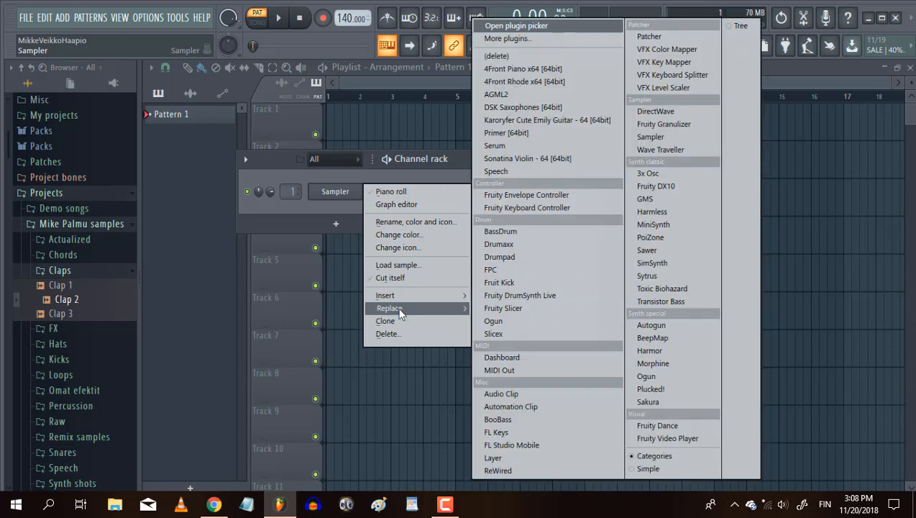
pyautogui.click(655, 281)
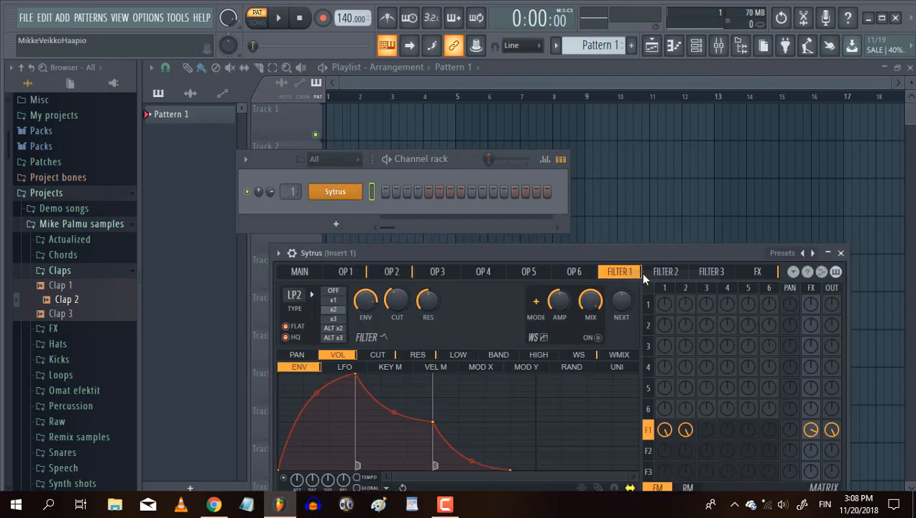
pyautogui.moveTo(640, 272); pyautogui.dragTo(680, 150)
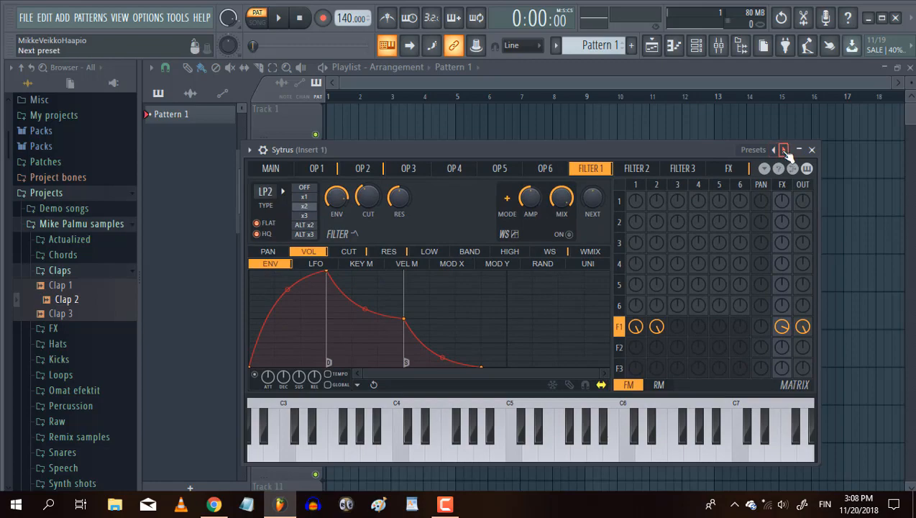
pyautogui.click(783, 150)
pyautogui.click(42, 75)
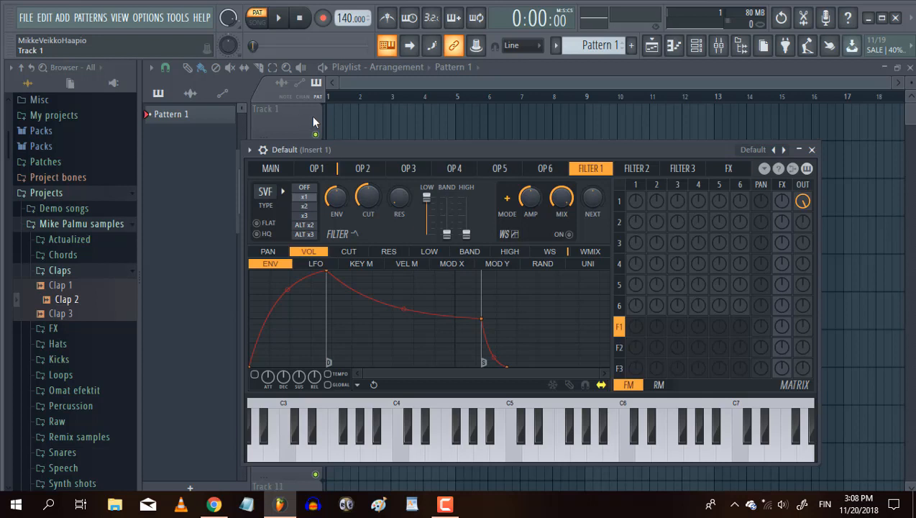
# Raise operator 1's noise to maximum and route it through filter 1 to the output instead of directly out.
pyautogui.click(321, 169)
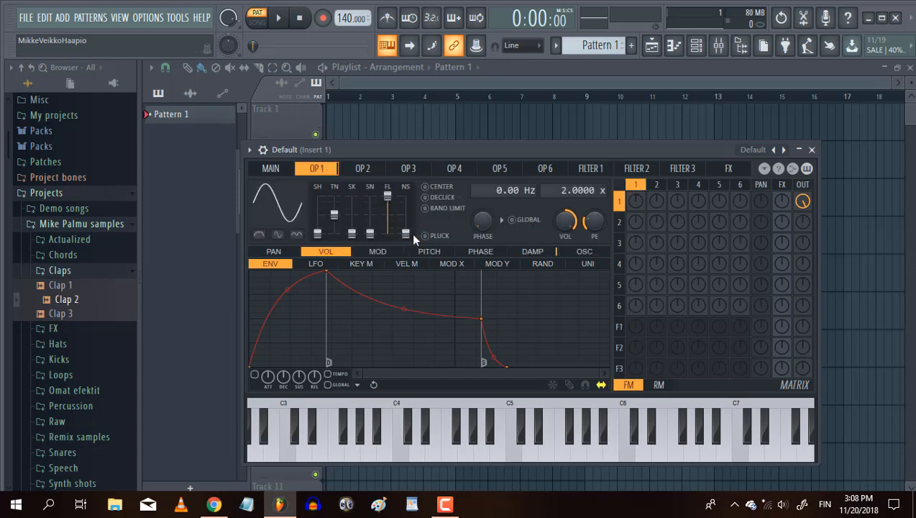
pyautogui.moveTo(405, 233); pyautogui.dragTo(412, 191)
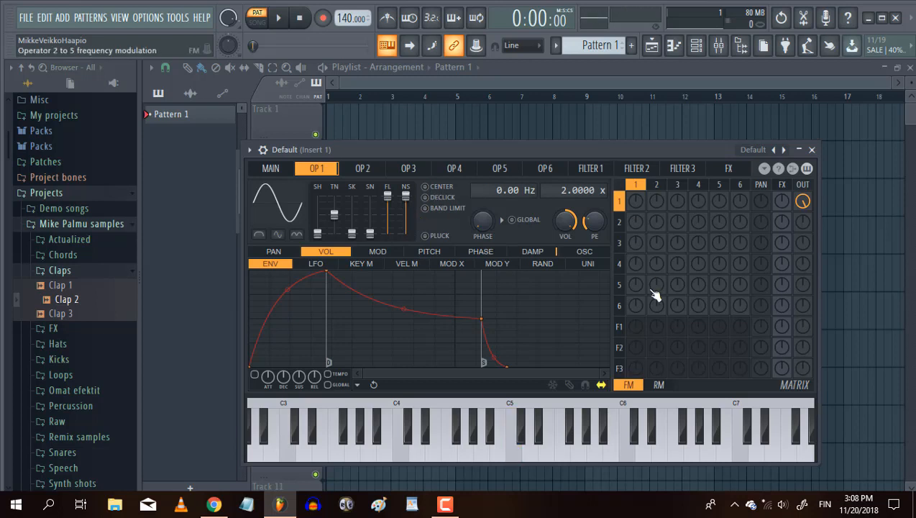
pyautogui.click(806, 204)
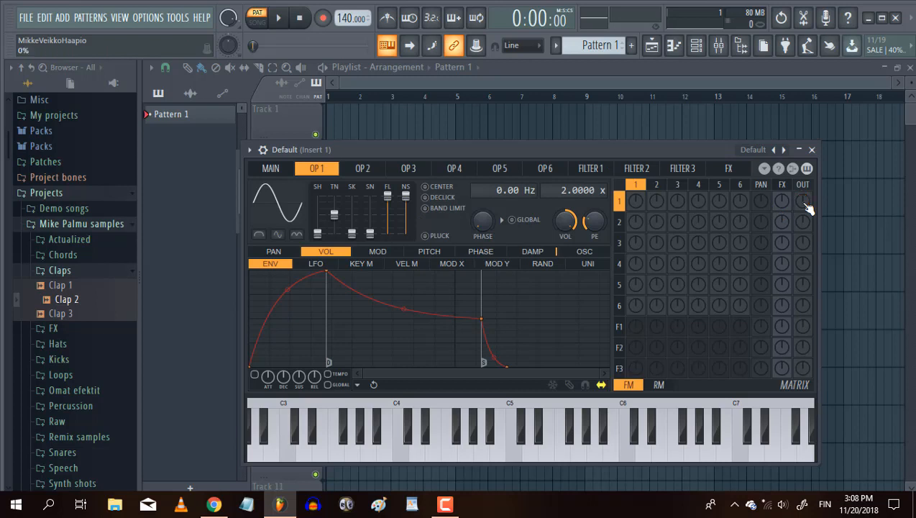
pyautogui.click(635, 326)
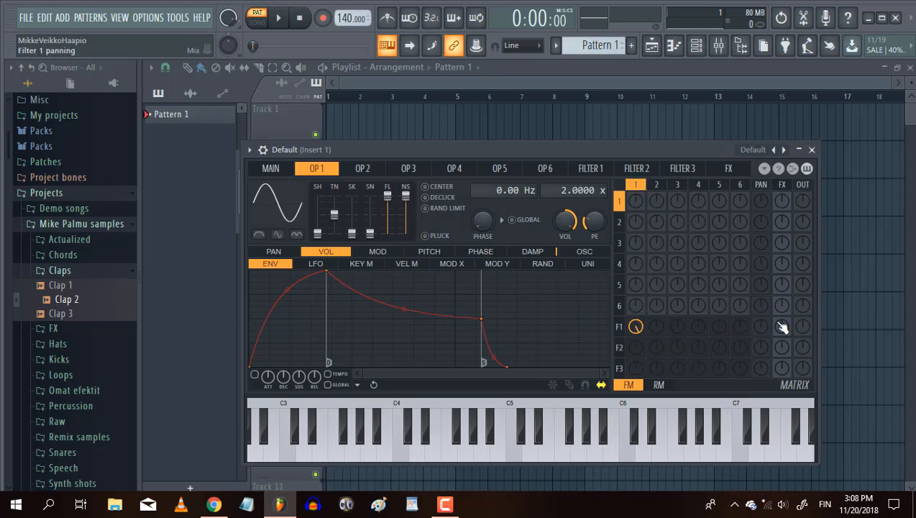
pyautogui.moveTo(804, 328); pyautogui.dragTo(804, 266)
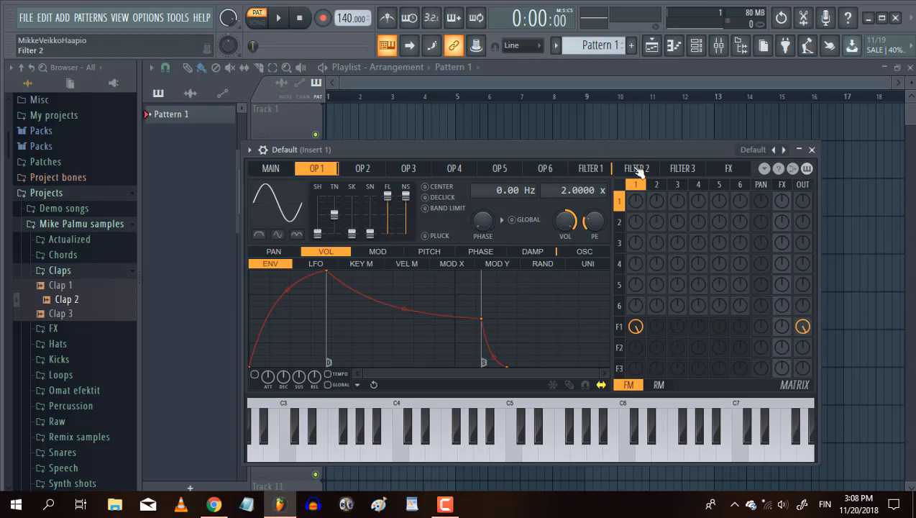
# Set the filter 1 type to Lime high pass.
pyautogui.click(588, 169)
pyautogui.click(275, 199)
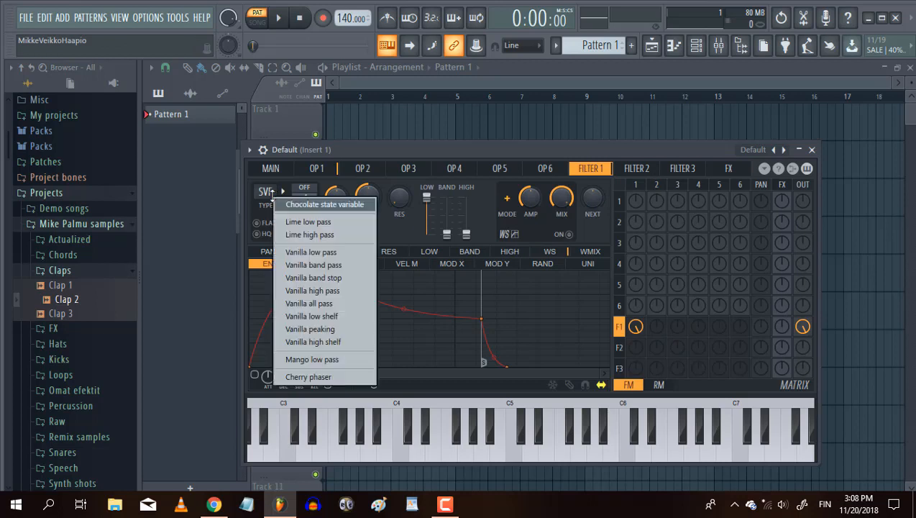
pyautogui.click(310, 235)
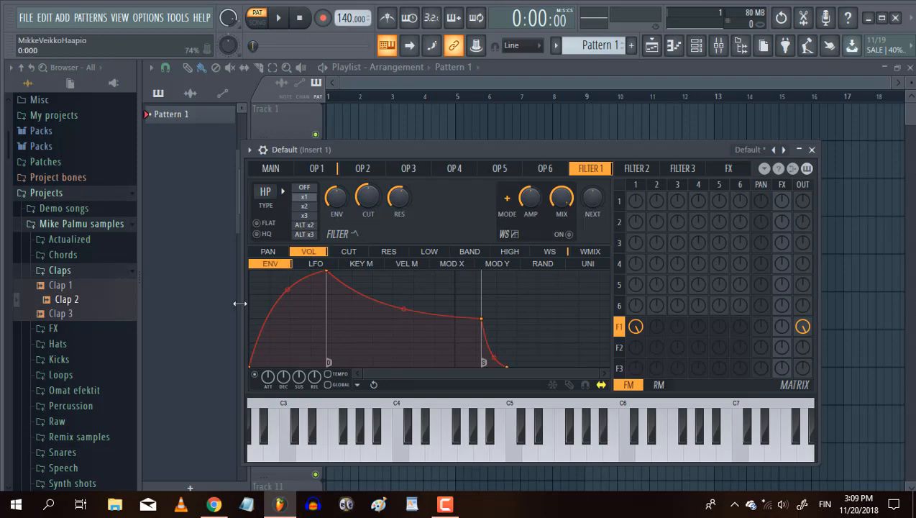
# Remove the attack and sustain point from filter 1's volume envelope and shorten its decay to a very short spike.
pyautogui.moveTo(327, 272); pyautogui.dragTo(228, 259)
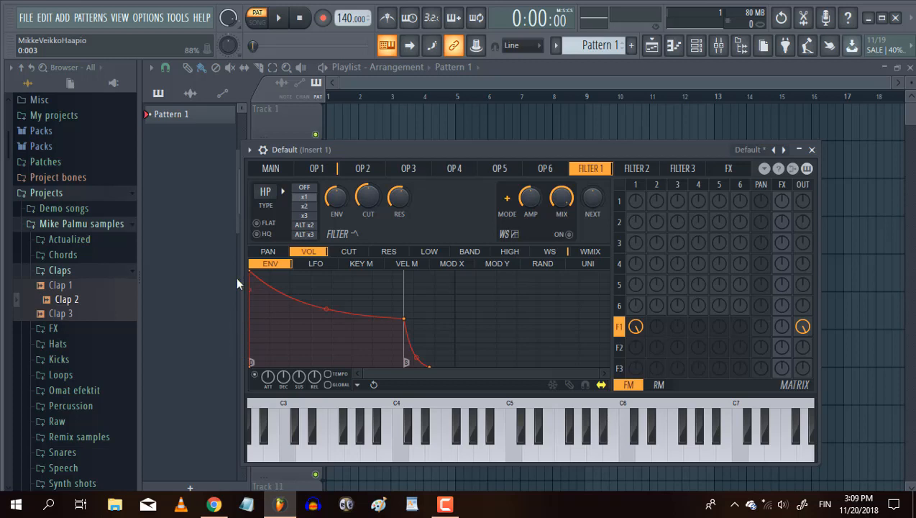
pyautogui.rightClick(404, 319)
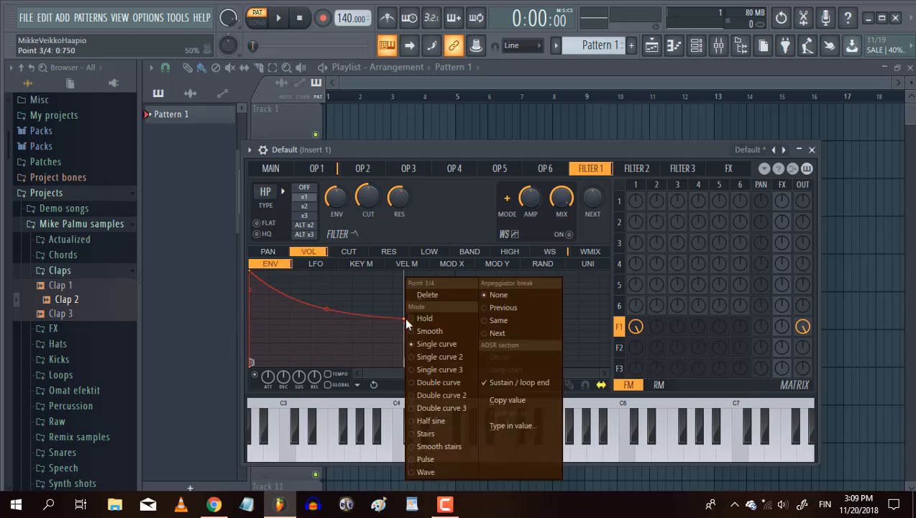
pyautogui.click(427, 295)
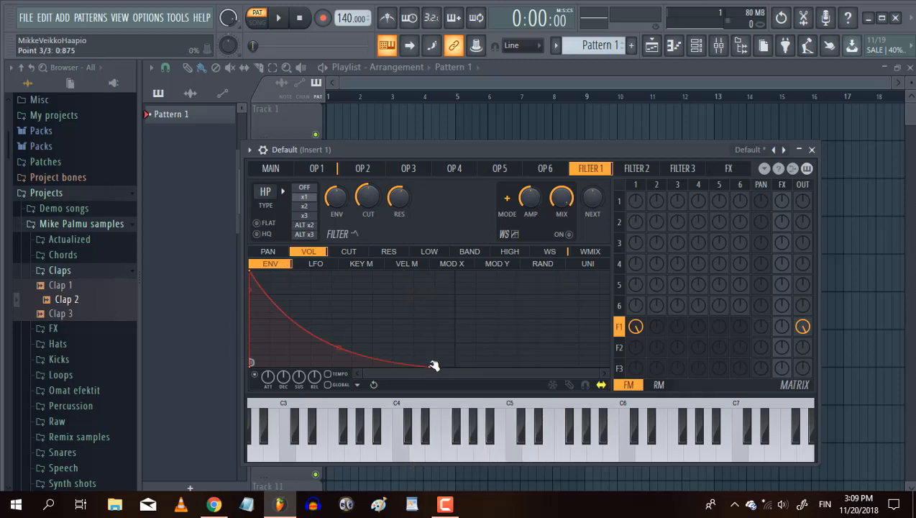
pyautogui.moveTo(403, 365); pyautogui.dragTo(254, 377)
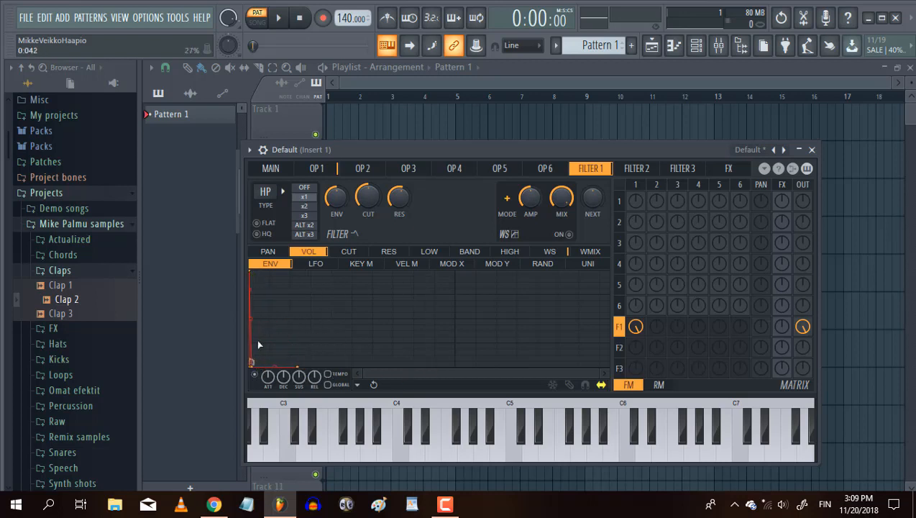
# Add closely spaced full-level spikes to the start of filter 1's volume envelope, ending in a short decay tail.
pyautogui.rightClick(257, 340)
pyautogui.moveTo(258, 340); pyautogui.dragTo(244, 248)
pyautogui.rightClick(261, 345)
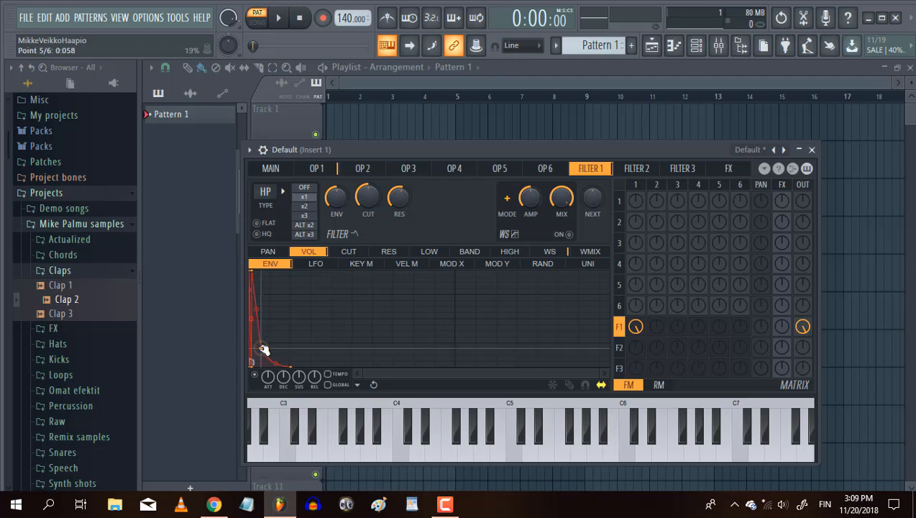
pyautogui.moveTo(263, 350); pyautogui.dragTo(256, 367)
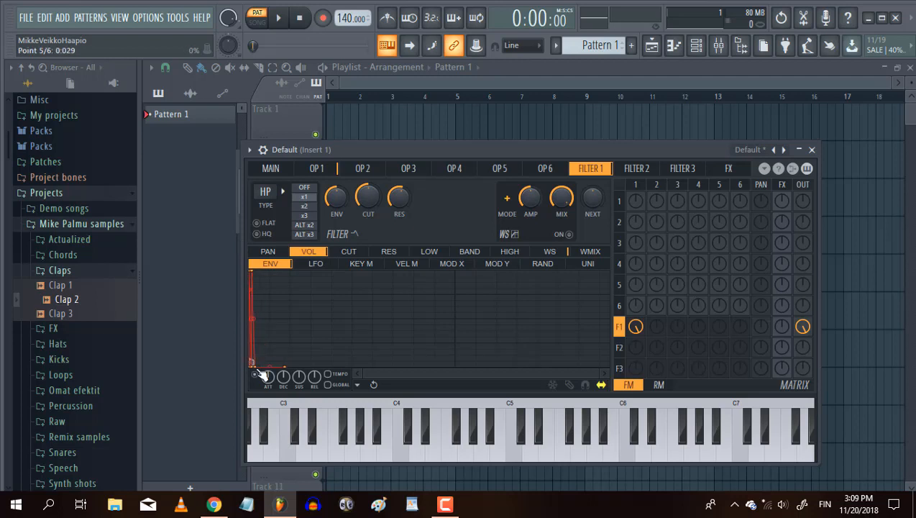
pyautogui.rightClick(256, 310)
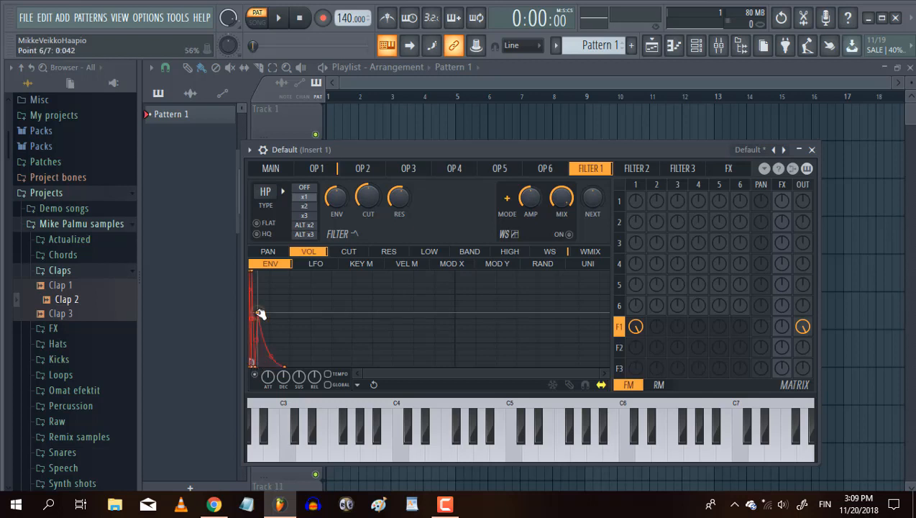
pyautogui.moveTo(256, 310); pyautogui.dragTo(245, 241)
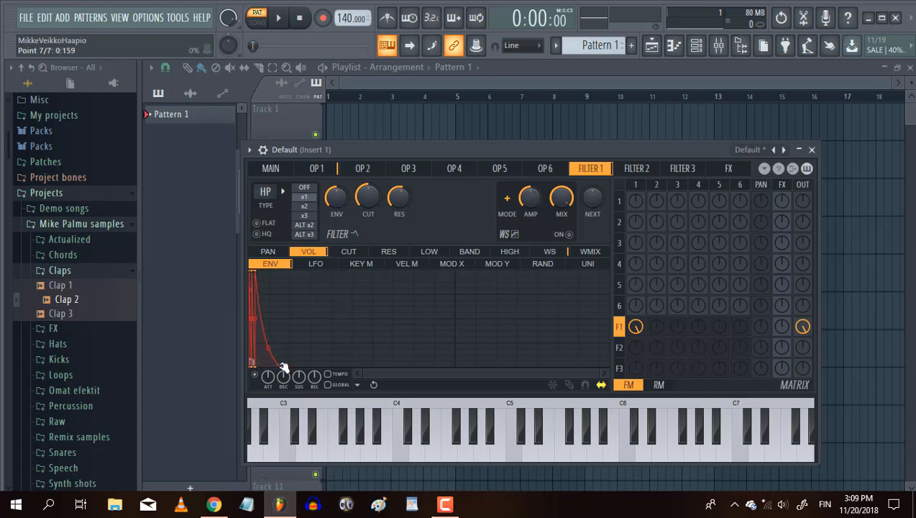
pyautogui.moveTo(281, 366); pyautogui.dragTo(254, 333)
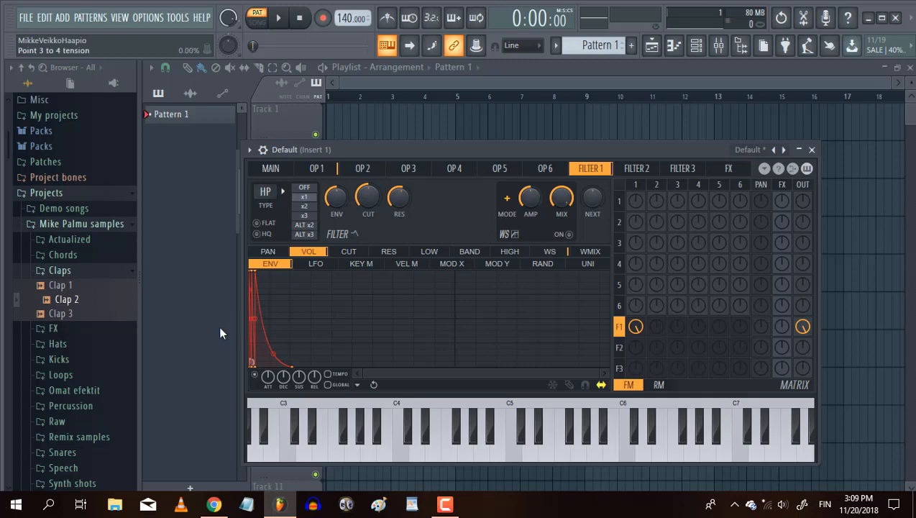
# Flatten the curve of the volume envelope's final decay segment while auditioning the sound at C5.
pyautogui.press('z')
pyautogui.press('z')
pyautogui.press('z')
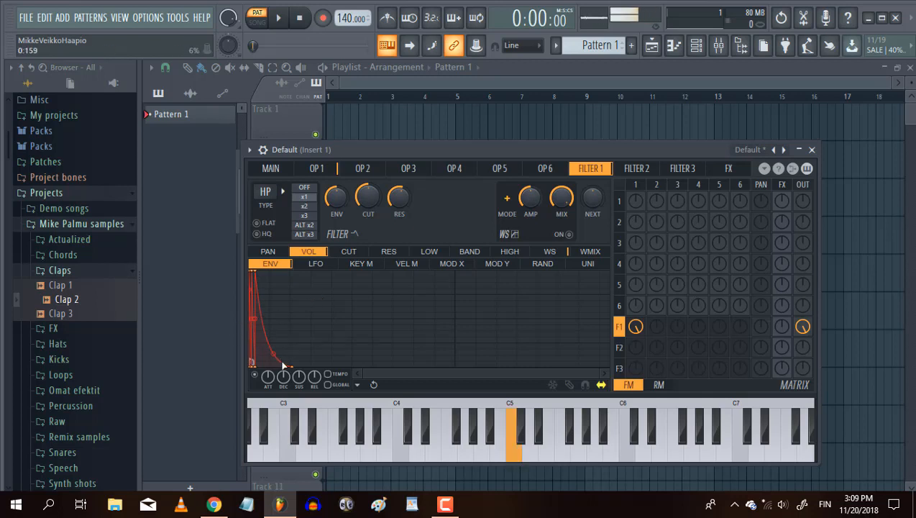
pyautogui.moveTo(272, 353); pyautogui.dragTo(271, 343)
pyautogui.press('z')
pyautogui.press('z')
pyautogui.press('z')
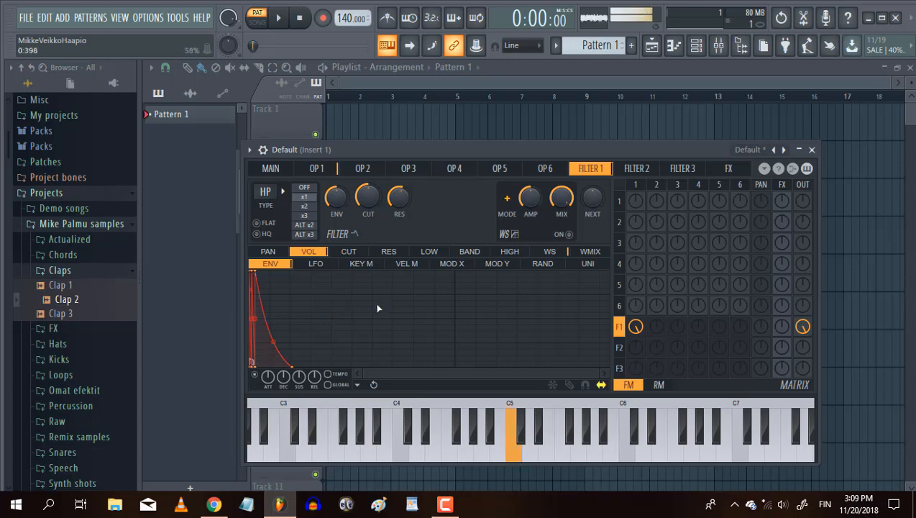
pyautogui.press('z')
pyautogui.press('z')
pyautogui.press('z')
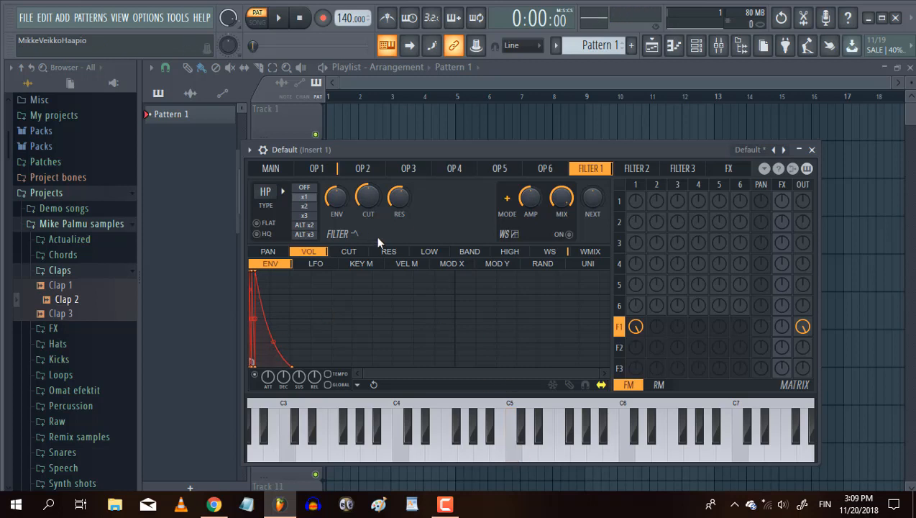
# Set filter 1's slope to x3 and adjust its cutoff while auditioning the clap at C5.
pyautogui.click(309, 217)
pyautogui.press('z')
pyautogui.press('z')
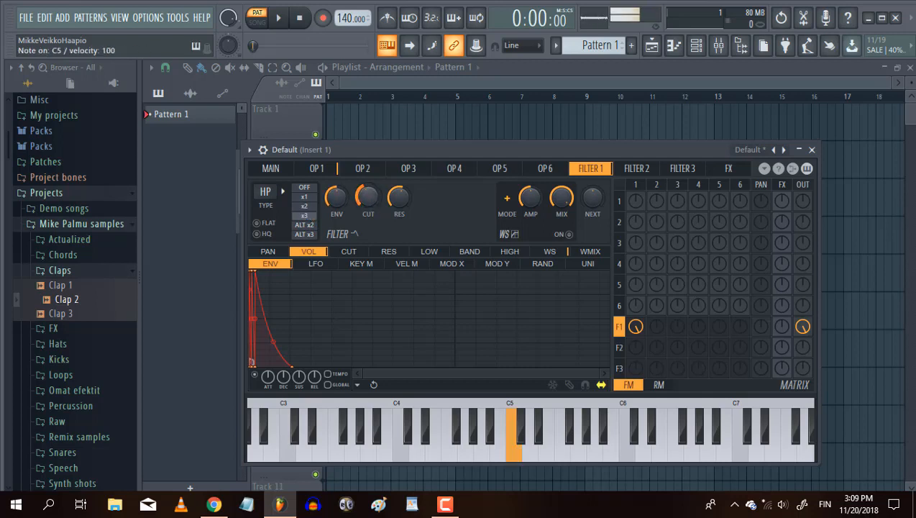
pyautogui.press('z')
pyautogui.press('z')
pyautogui.press('z')
pyautogui.press('z')
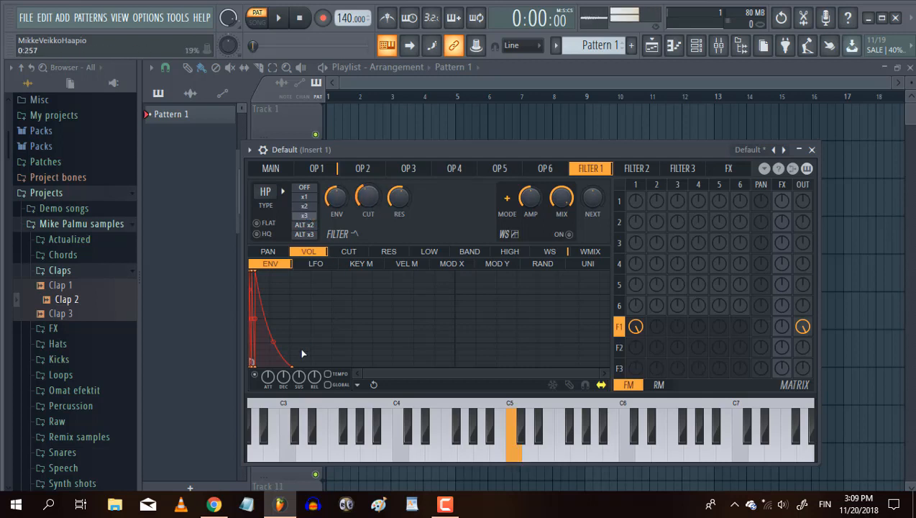
# Tighten the volume envelope's final decay and set filter 1's cutoff to 41% while playing C5.
pyautogui.press('z')
pyautogui.press('z')
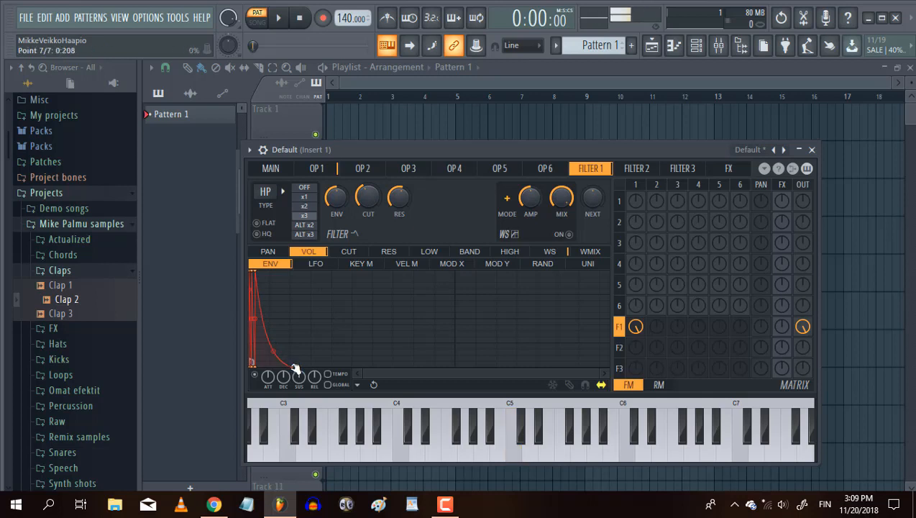
pyautogui.press('z')
pyautogui.press('z')
pyautogui.press('z')
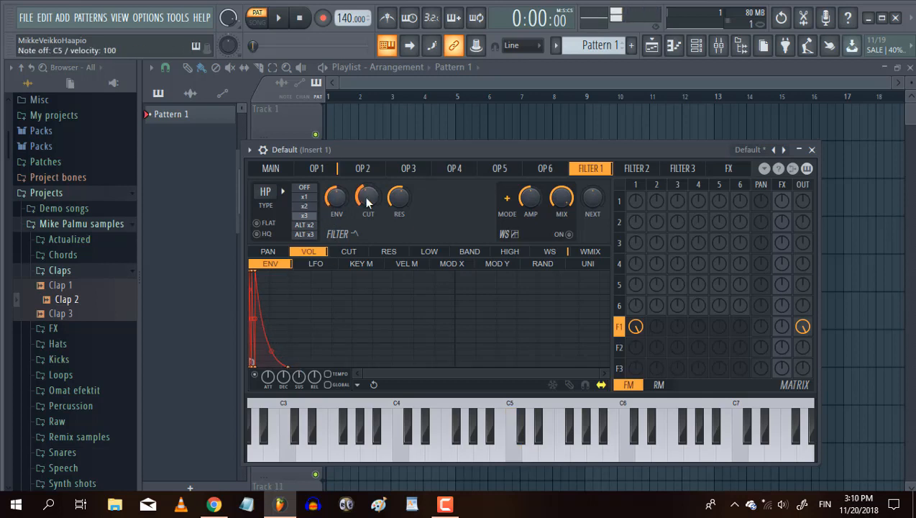
pyautogui.press('z')
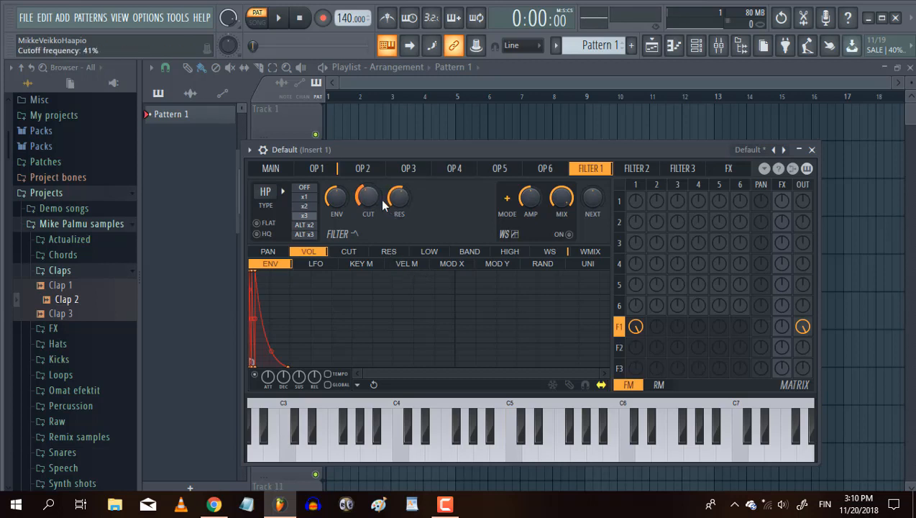
# Raise operator 2's noise to maximum and route it through filter 2 to the output.
pyautogui.click(364, 170)
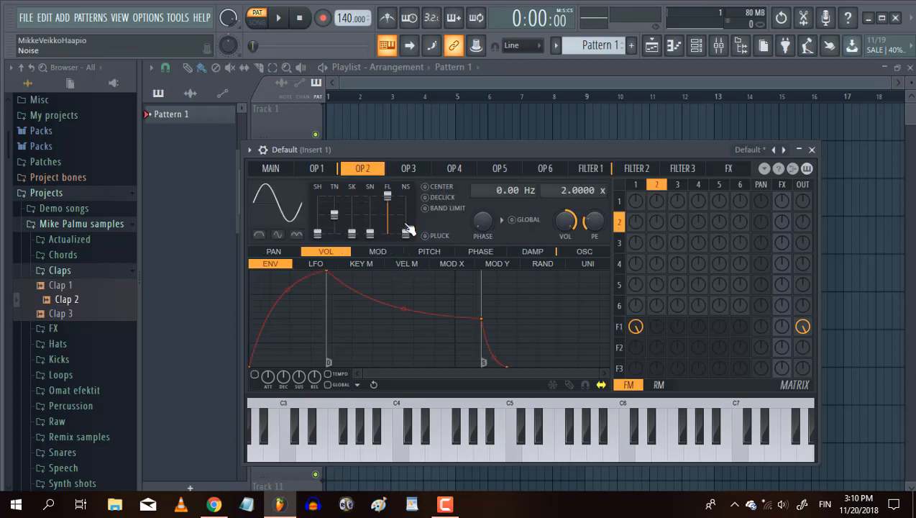
pyautogui.moveTo(408, 236); pyautogui.dragTo(407, 194)
pyautogui.moveTo(656, 347); pyautogui.dragTo(656, 327)
pyautogui.moveTo(803, 347); pyautogui.dragTo(803, 330)
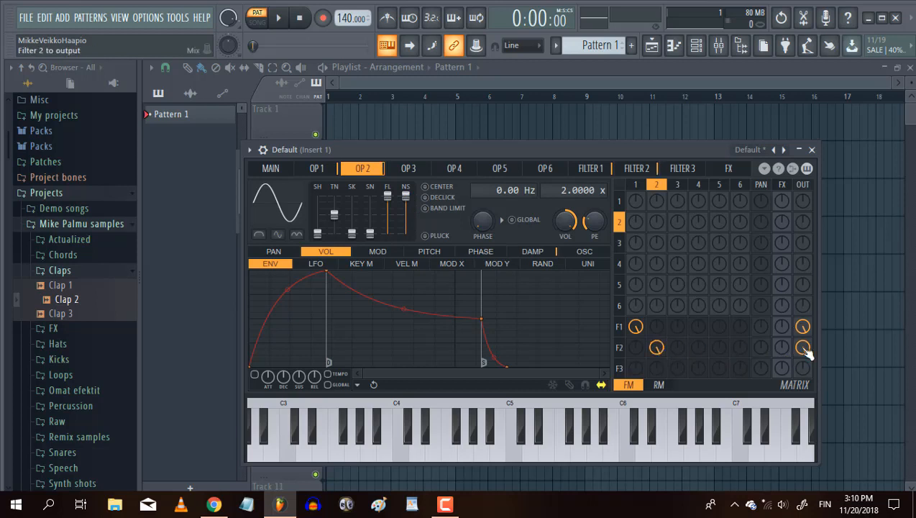
# Set the filter 2 type to Lime high pass and raise its resonance.
pyautogui.click(636, 169)
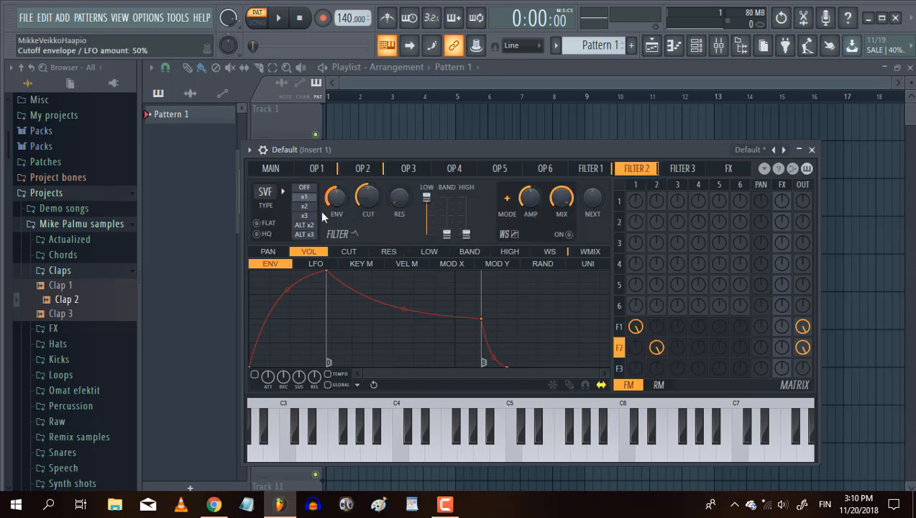
pyautogui.click(276, 196)
pyautogui.click(286, 232)
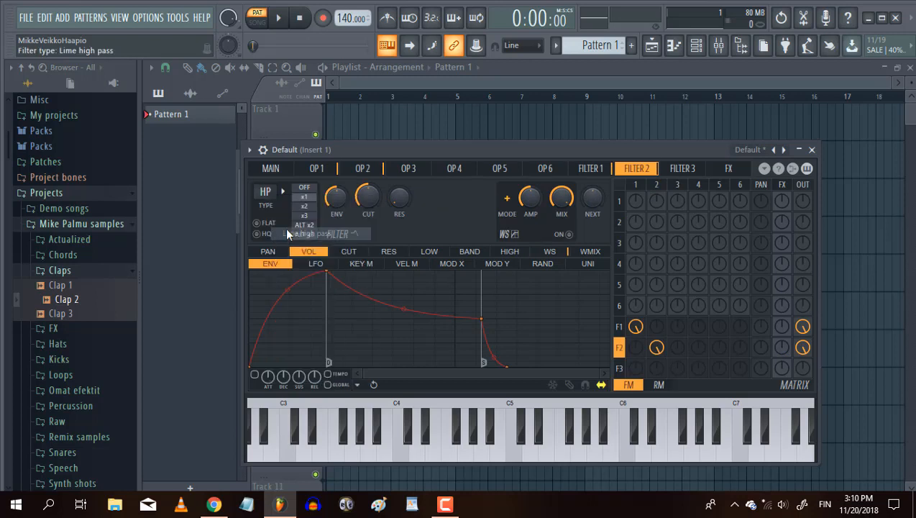
pyautogui.moveTo(399, 197); pyautogui.dragTo(399, 176)
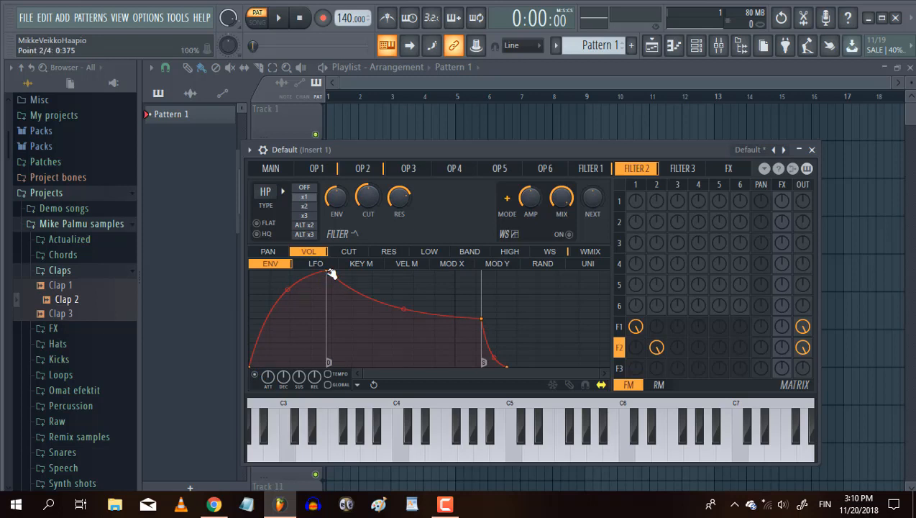
# Move the peak of filter 2's volume envelope to the very start and delete the sustain point.
pyautogui.moveTo(327, 273); pyautogui.dragTo(174, 261)
pyautogui.rightClick(406, 319)
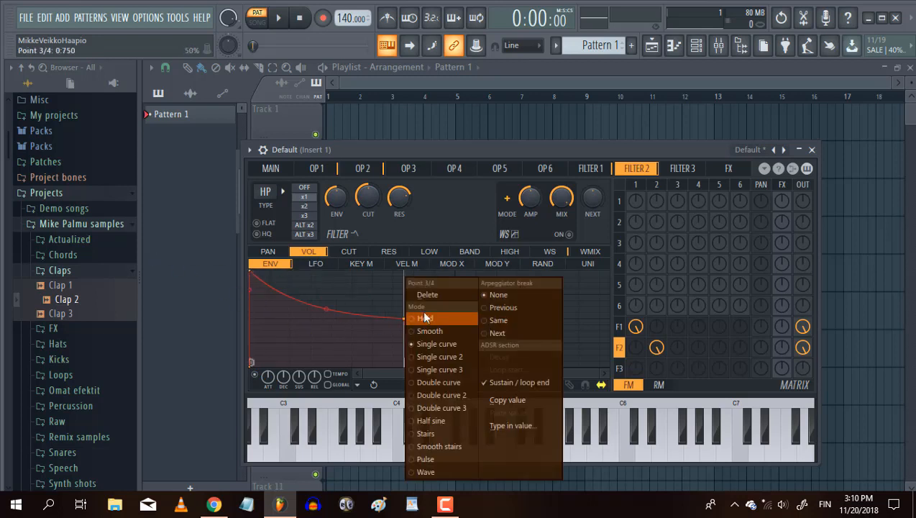
pyautogui.click(426, 294)
# Add tightly spaced points alternating between 0% and 100% at the start of filter 2's volume envelope and shorten its final decay to a spike.
pyautogui.rightClick(257, 358)
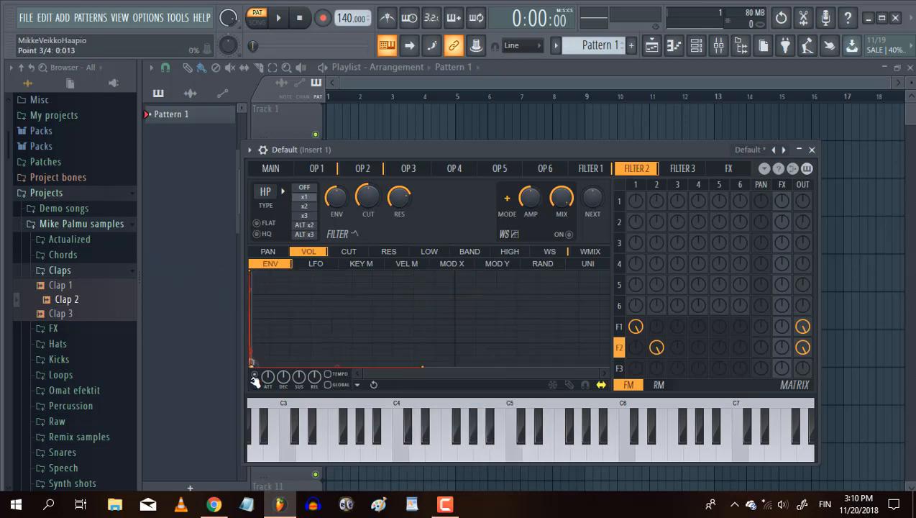
pyautogui.moveTo(257, 365); pyautogui.dragTo(243, 245)
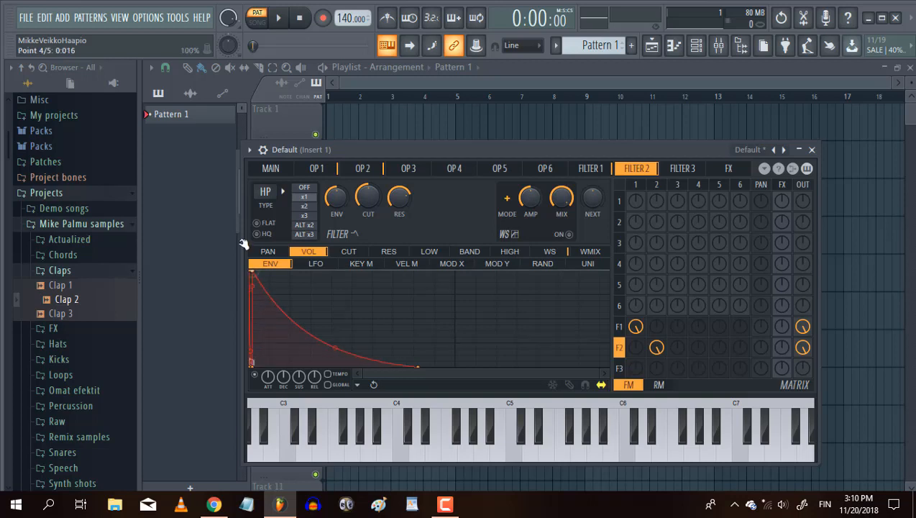
pyautogui.rightClick(258, 337)
pyautogui.moveTo(260, 339); pyautogui.dragTo(257, 375)
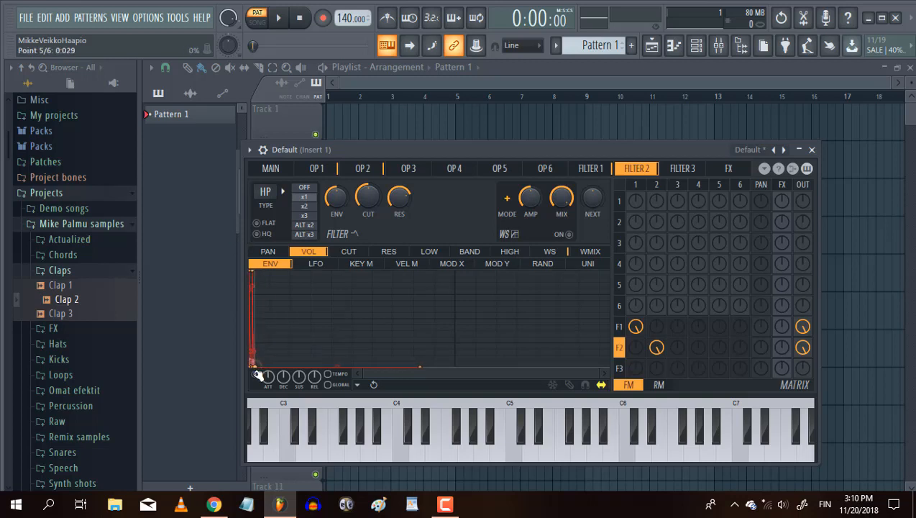
pyautogui.rightClick(263, 331)
pyautogui.moveTo(265, 329); pyautogui.dragTo(253, 243)
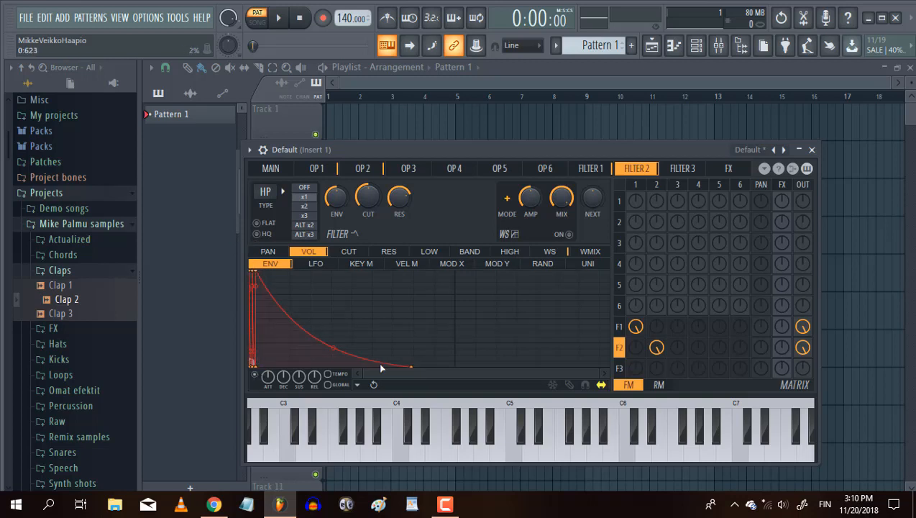
pyautogui.moveTo(415, 366); pyautogui.dragTo(262, 408)
# Lower filter 2's cutoff to 37% and check its resonance while auditioning the clap at C5.
pyautogui.press('q')
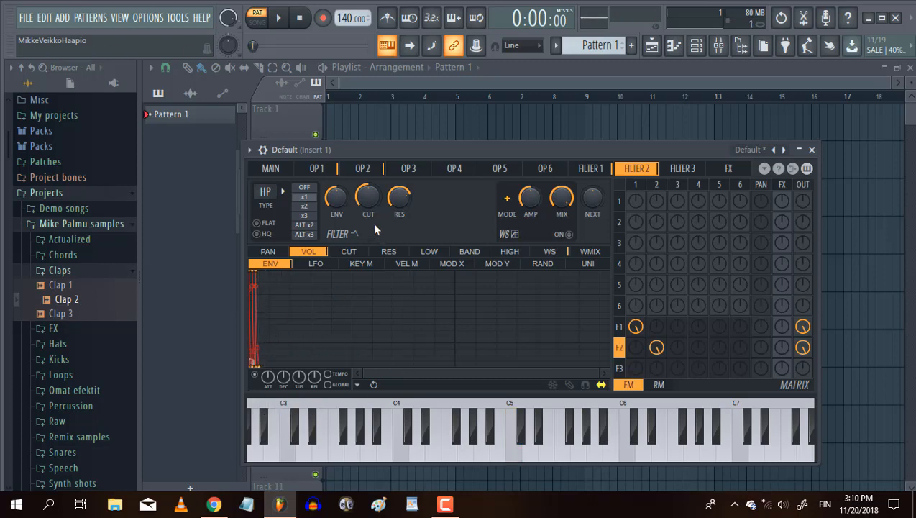
pyautogui.press('q')
pyautogui.press('q')
pyautogui.press('q')
pyautogui.press('q')
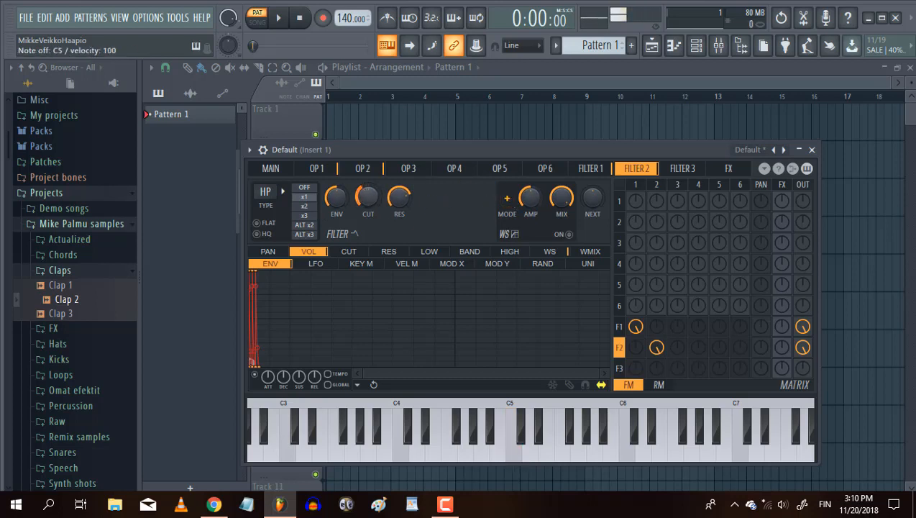
pyautogui.press('q')
pyautogui.press('q')
pyautogui.press('q')
pyautogui.press('q')
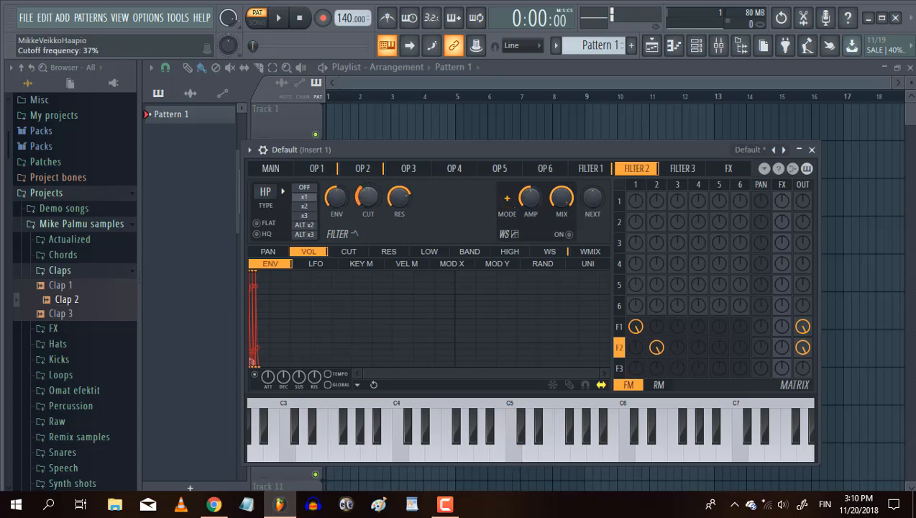
pyautogui.press('q')
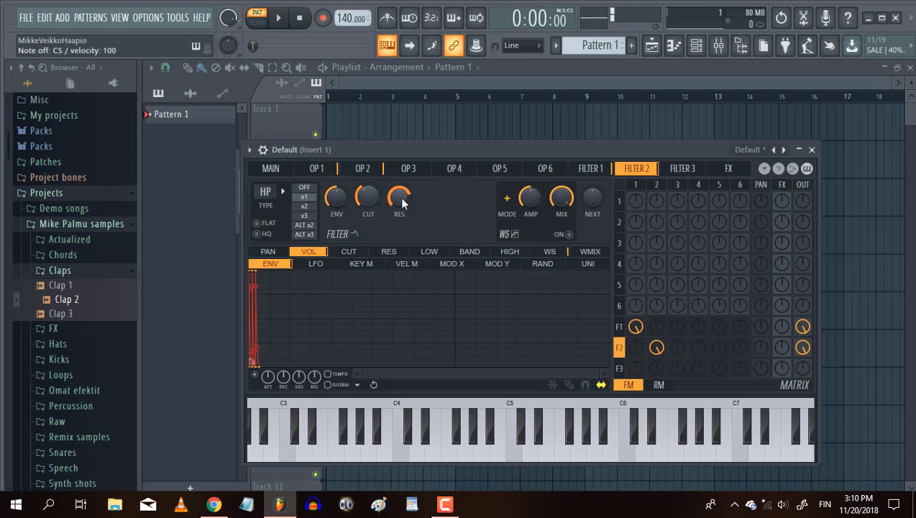
# Fine-tune filter 2's cutoff to 38% while playing C5.
pyautogui.press('q')
pyautogui.press('q')
pyautogui.press('q')
pyautogui.press('q')
pyautogui.moveTo(368, 198); pyautogui.dragTo(368, 222)
pyautogui.press('q')
pyautogui.press('q')
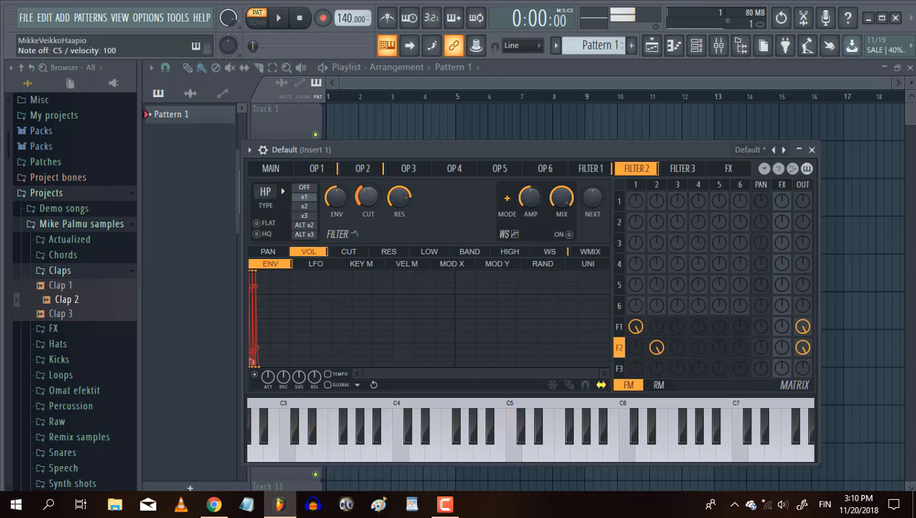
pyautogui.press('q')
pyautogui.press('q')
pyautogui.press('q')
pyautogui.press('q')
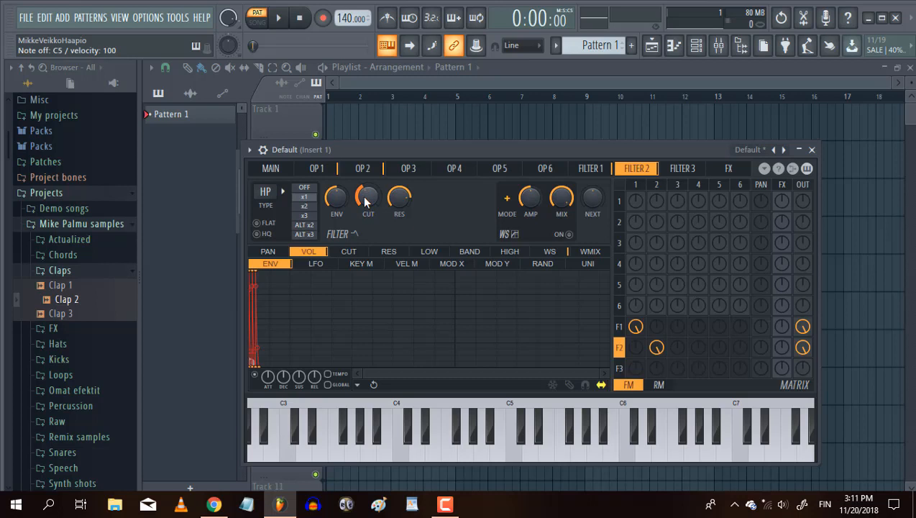
pyautogui.press('q')
pyautogui.press('q')
pyautogui.press('q')
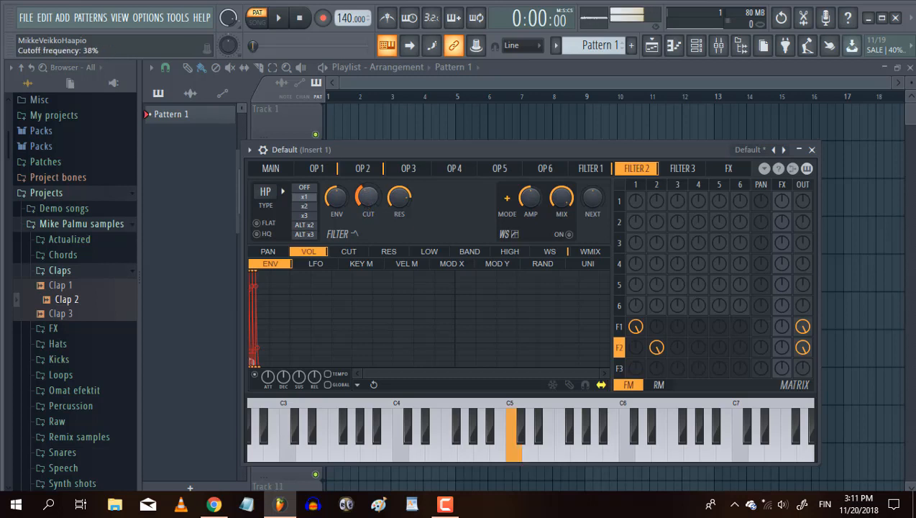
pyautogui.press('q')
pyautogui.press('q')
pyautogui.press('q')
# Set filter 2's resonance to 79% while playing C5.
pyautogui.click(398, 201)
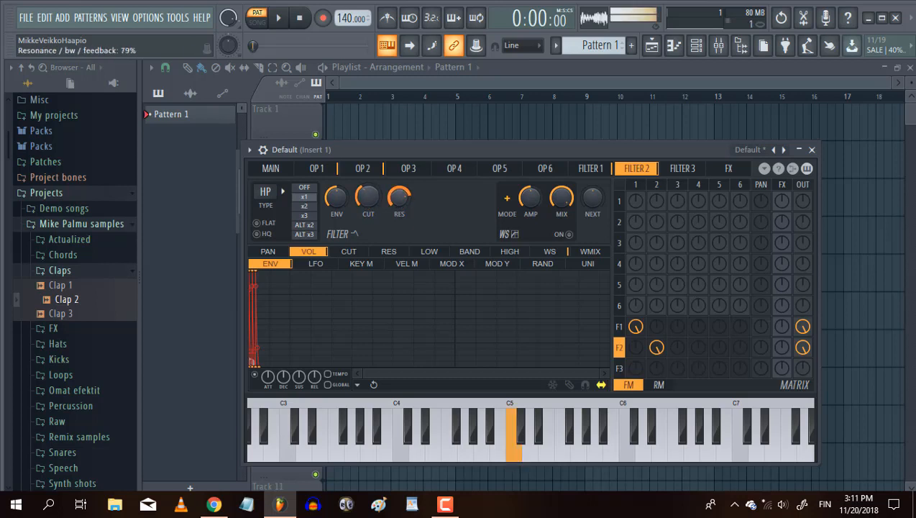
pyautogui.press('q')
pyautogui.press('q')
pyautogui.press('q')
pyautogui.press('q')
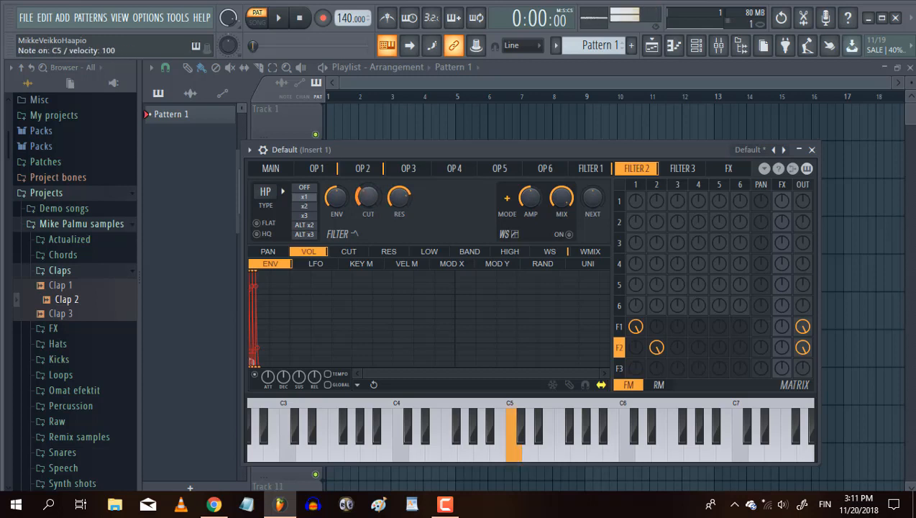
pyautogui.press('q')
pyautogui.press('q')
# Try the x2 slope on filter 2 while playing C5.
pyautogui.click(304, 206)
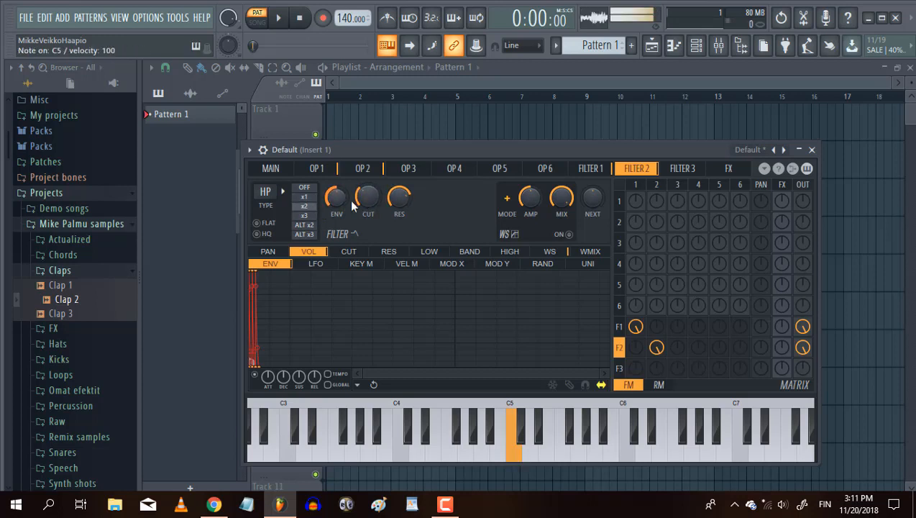
pyautogui.press('q')
# Set filter 2's slope to x3 and readjust its cutoff while auditioning the clap at C5.
pyautogui.press('q')
pyautogui.press('q')
pyautogui.click(304, 215)
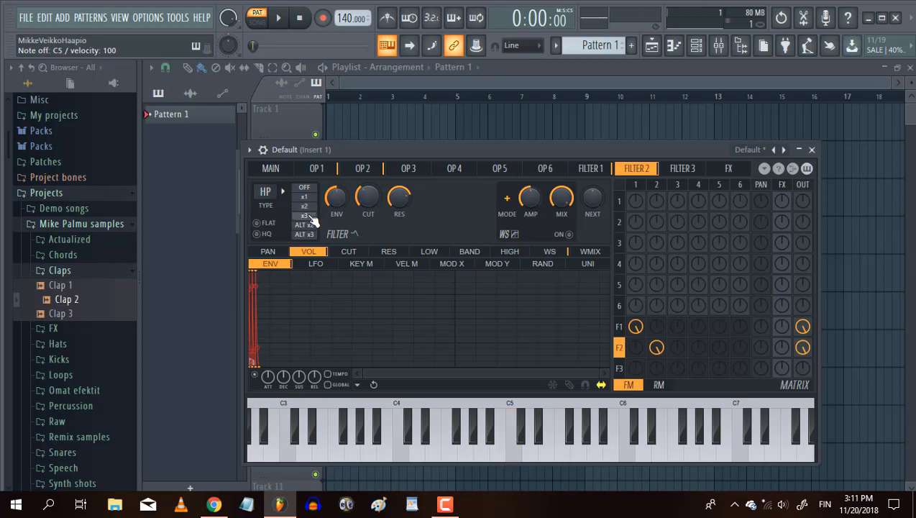
pyautogui.press('q')
pyautogui.press('q')
pyautogui.moveTo(365, 205); pyautogui.dragTo(365, 196)
pyautogui.press('q')
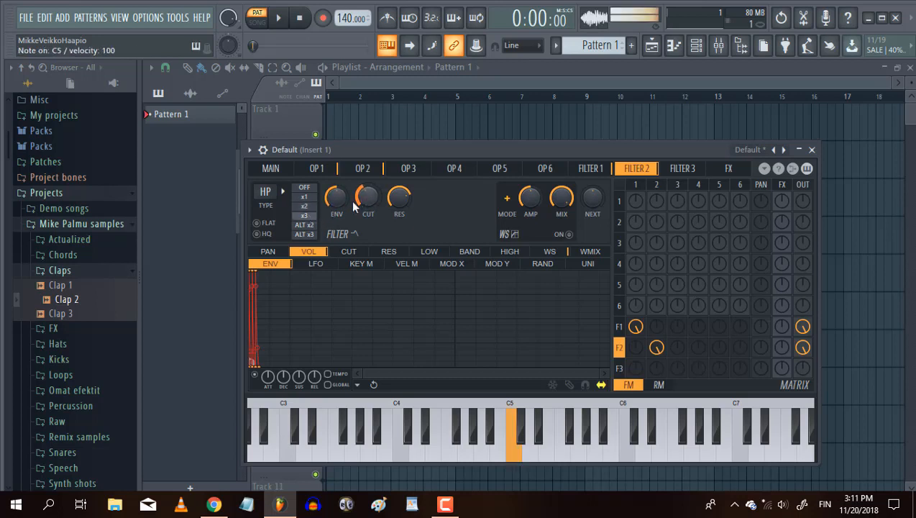
pyautogui.press('q')
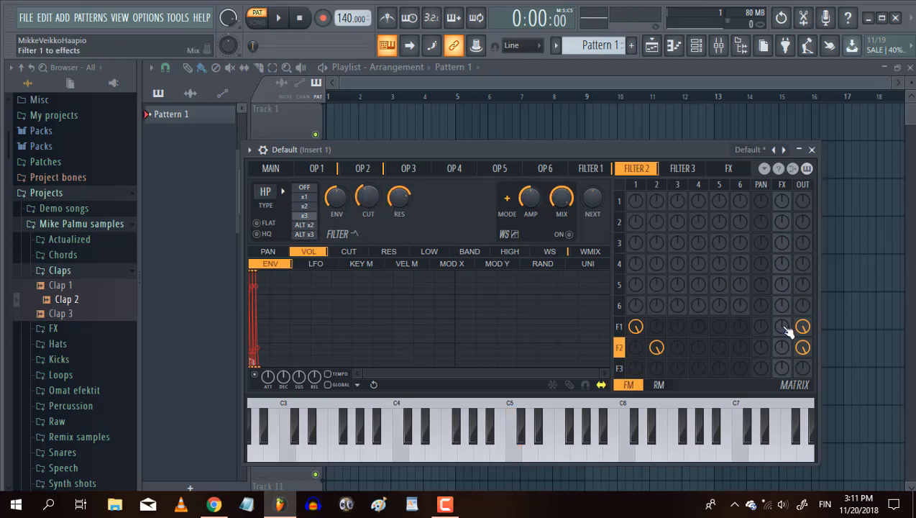
# Send filter 1 to the effects, enable the reverb and shorten the reverb decay.
pyautogui.moveTo(783, 327); pyautogui.dragTo(782, 309)
pyautogui.click(731, 171)
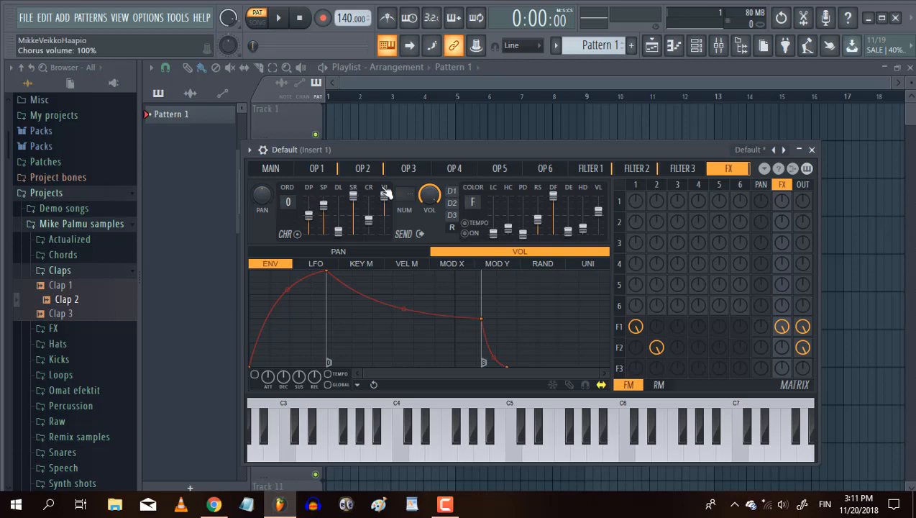
pyautogui.click(465, 236)
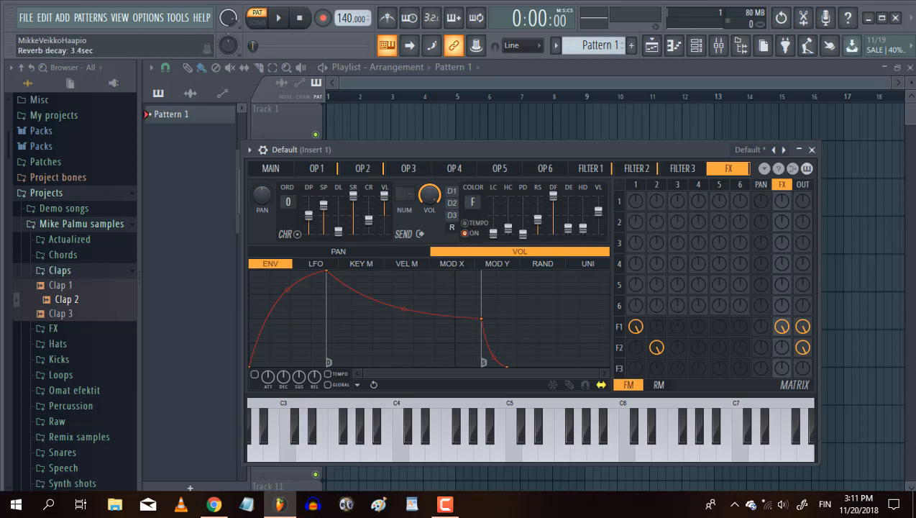
pyautogui.moveTo(568, 230)
pyautogui.mouseDown()
pyautogui.moveTo(568, 199)
pyautogui.moveTo(568, 228)
pyautogui.mouseUp()
# Compare the clap at C5 with the reverb switched off and on, leaving the reverb enabled.
pyautogui.press('z')
pyautogui.press('z')
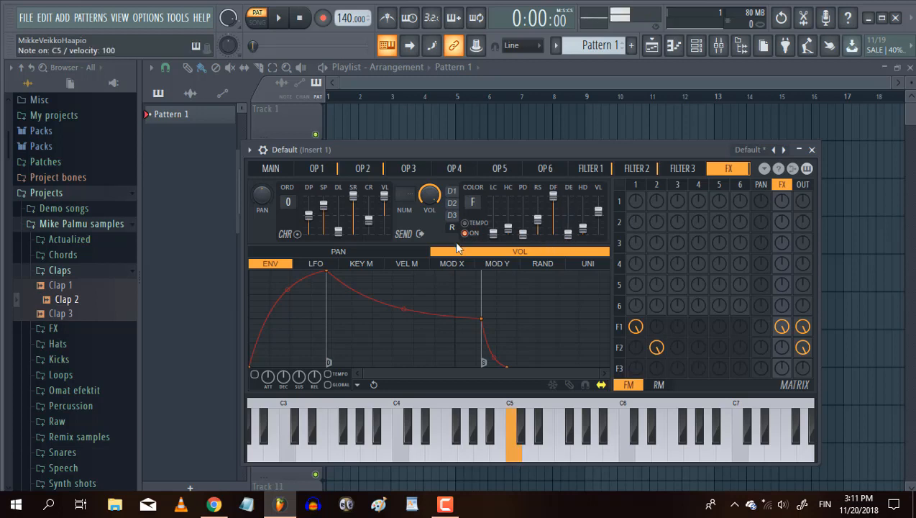
pyautogui.press('z')
pyautogui.press('z')
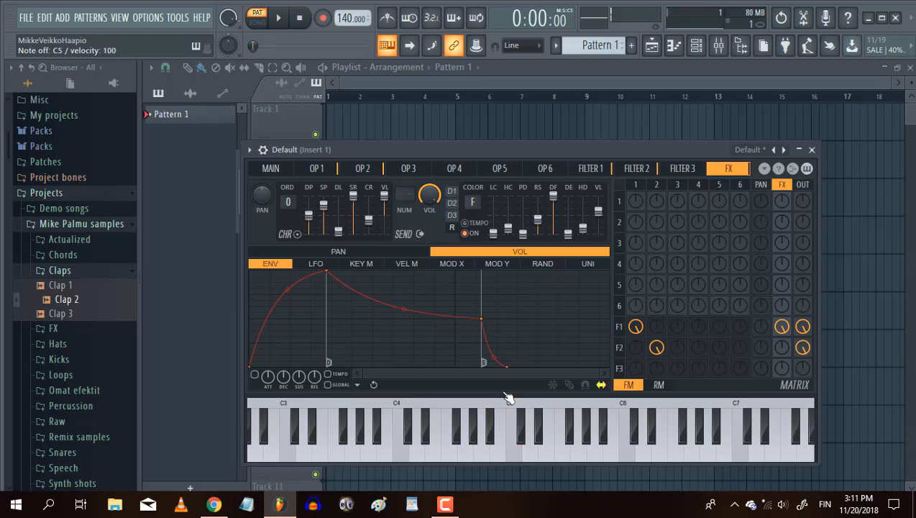
pyautogui.press('z')
pyautogui.press('z')
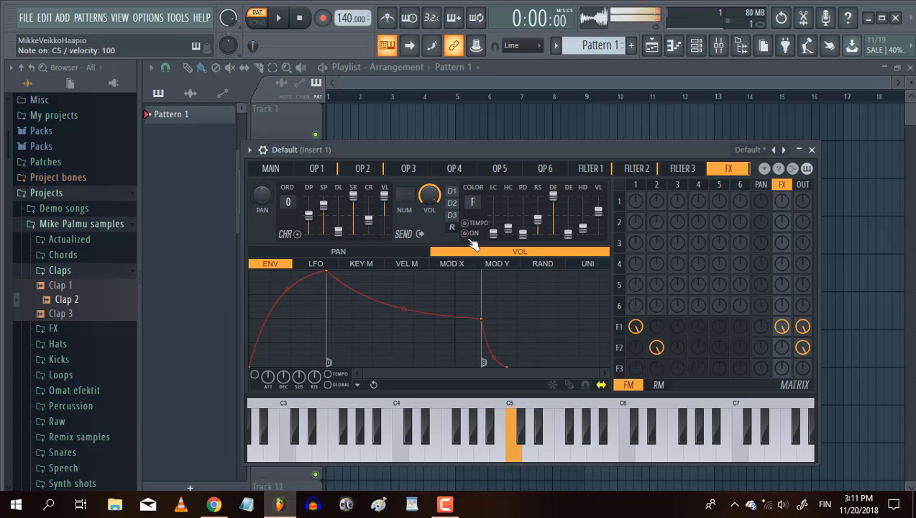
pyautogui.press('z')
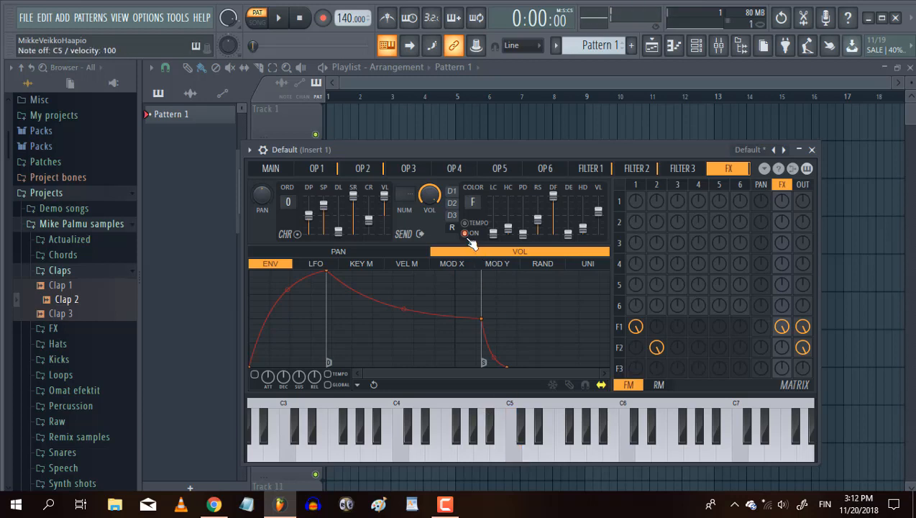
pyautogui.press('z')
pyautogui.click(468, 235)
pyautogui.press('z')
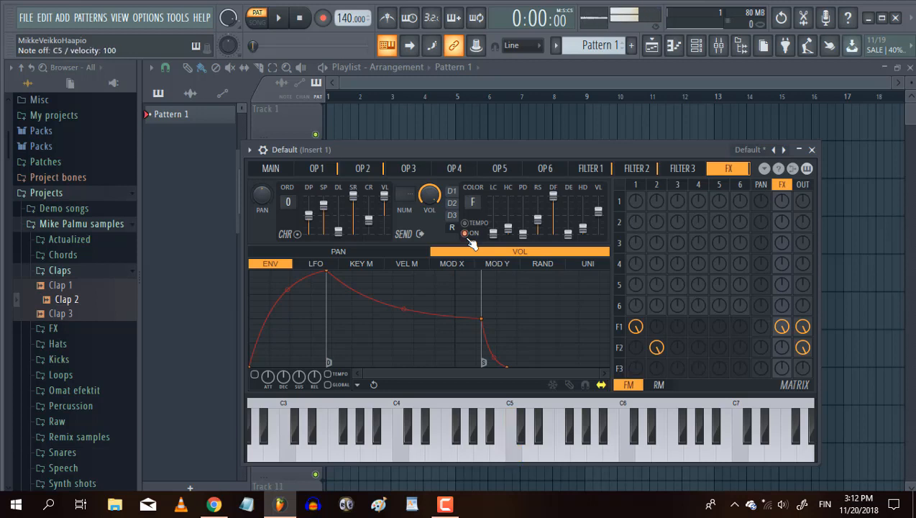
pyautogui.press('z')
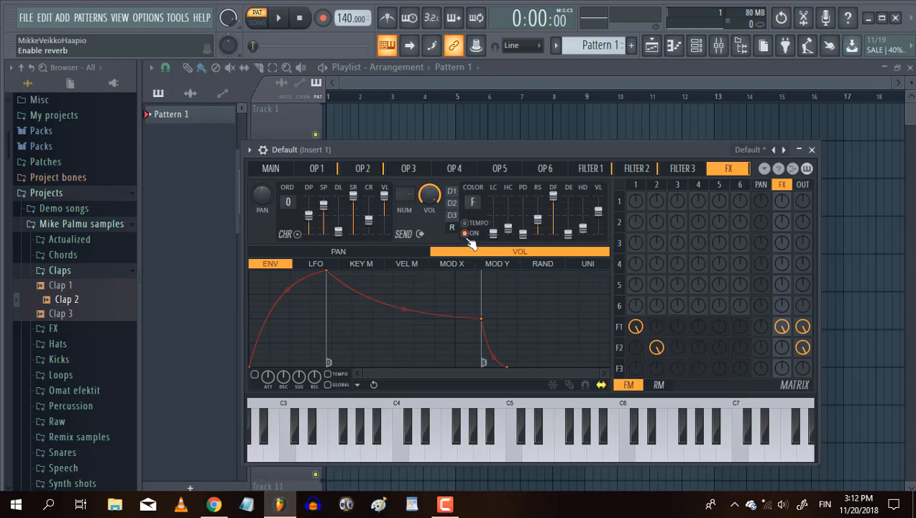
pyautogui.press('q')
pyautogui.press('q')
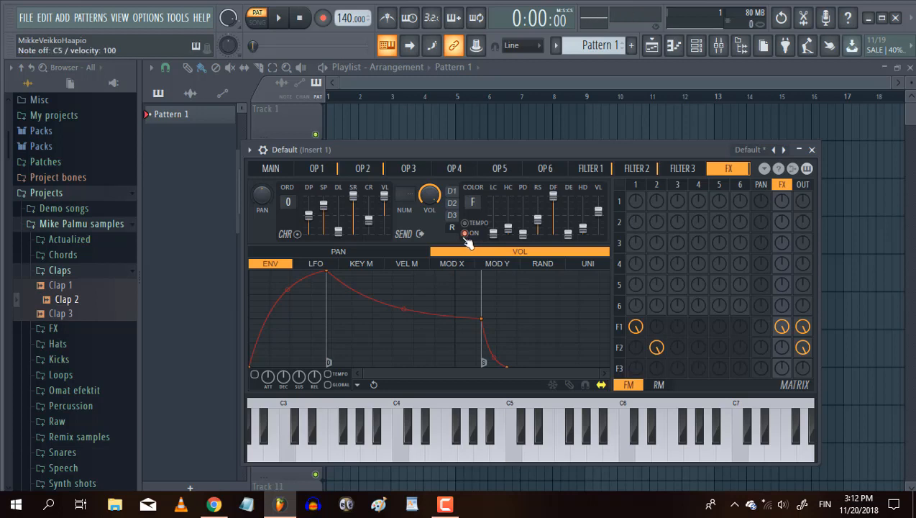
pyautogui.press('q')
pyautogui.press('q')
# Shorten the final decay of filter 1's volume envelope and make its curve less steep while playing C5.
pyautogui.click(591, 168)
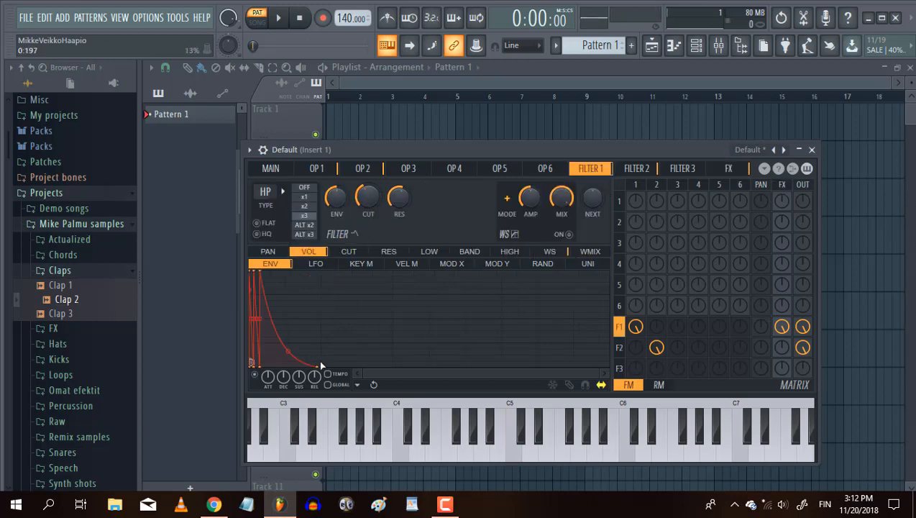
pyautogui.moveTo(319, 359); pyautogui.dragTo(309, 365)
pyautogui.press('q')
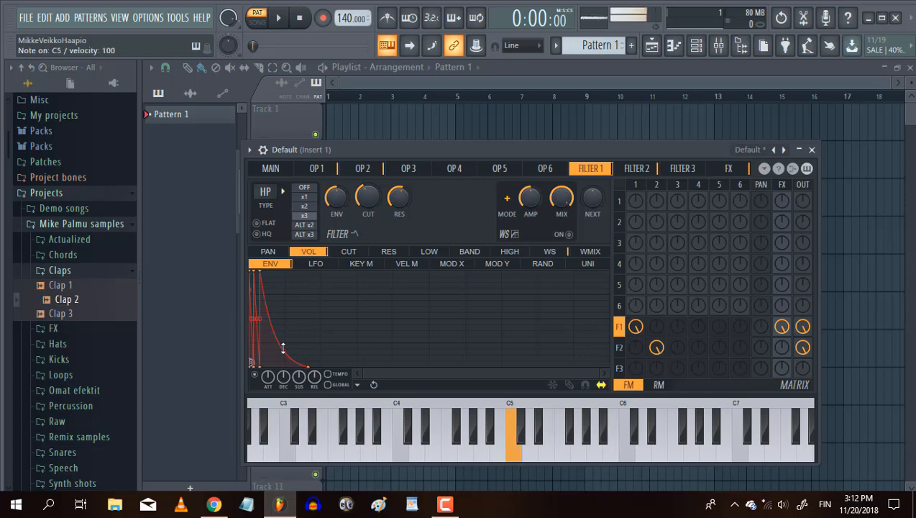
pyautogui.press('q')
pyautogui.press('q')
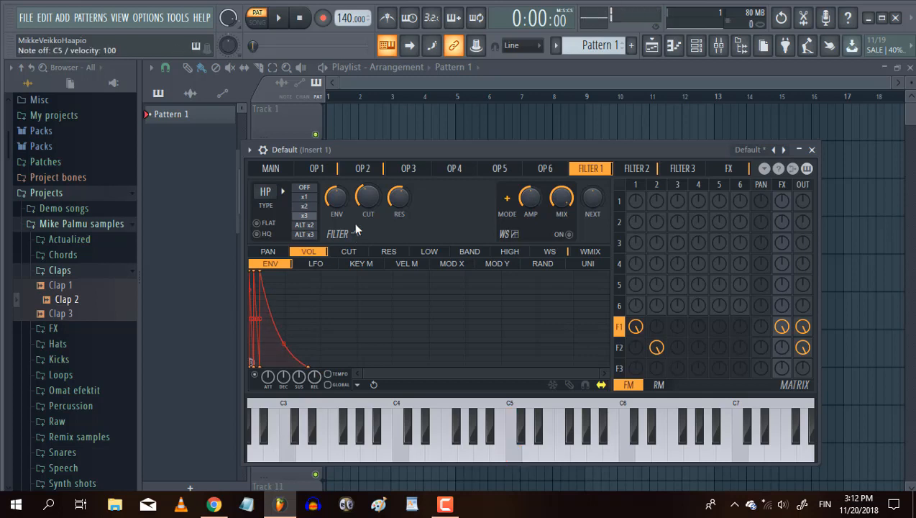
# Sweep filter 1's cutoff up and back down to fine-tune it while auditioning the clap at C5.
pyautogui.press('q')
pyautogui.press('q')
pyautogui.press('q')
pyautogui.press('q')
pyautogui.moveTo(365, 202); pyautogui.dragTo(365, 182)
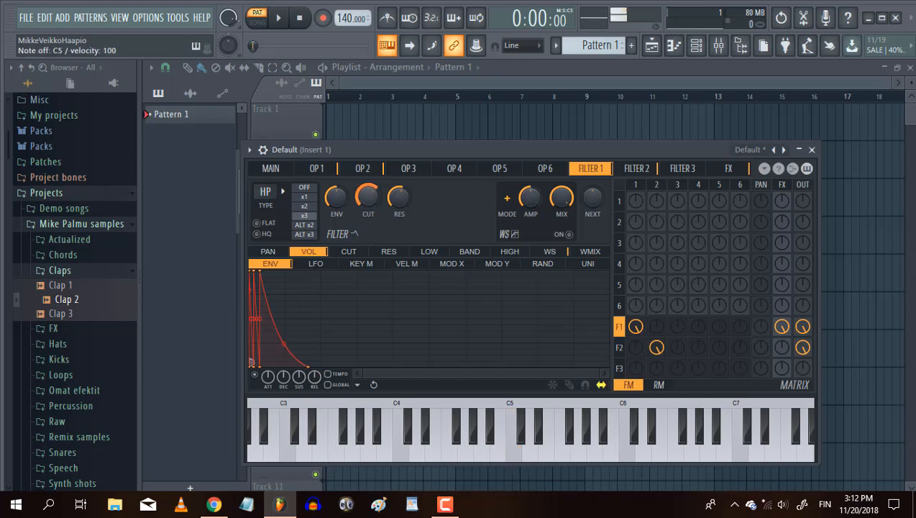
pyautogui.press('q')
pyautogui.press('q')
pyautogui.press('q')
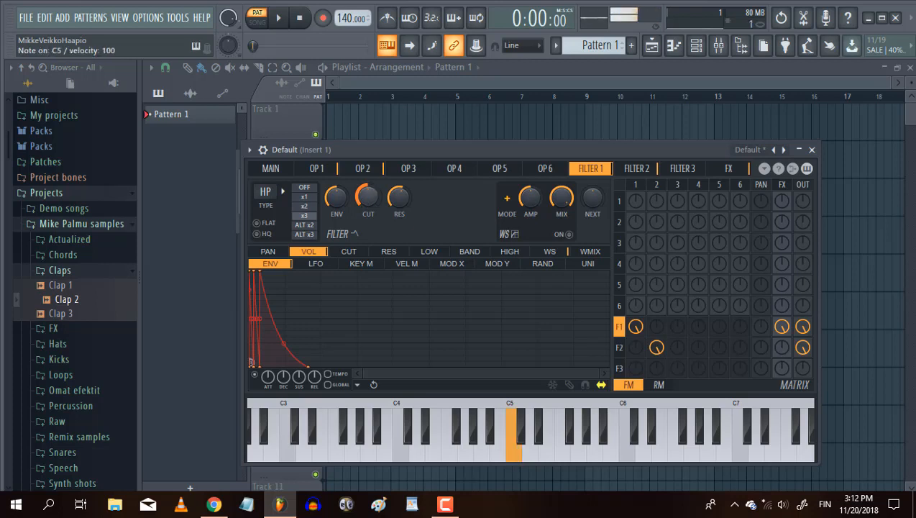
pyautogui.press('q')
pyautogui.press('q')
pyautogui.press('q')
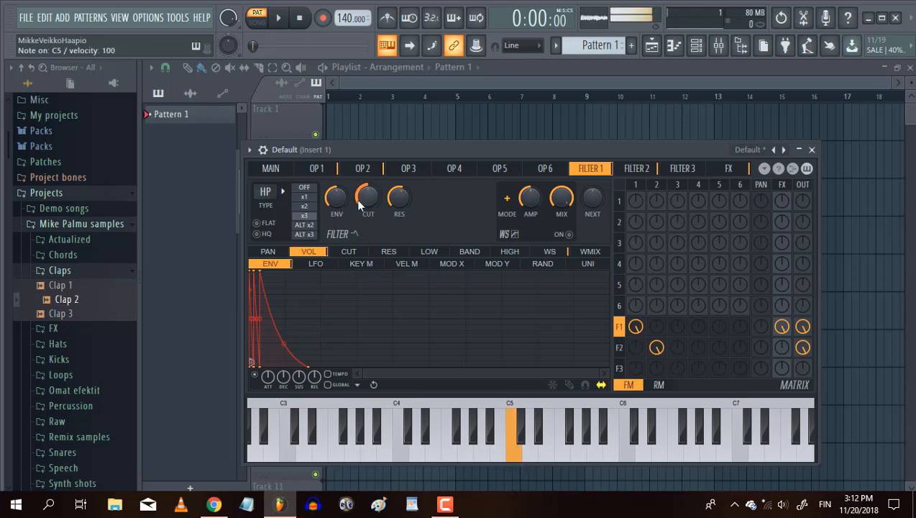
pyautogui.press('q')
pyautogui.press('q')
pyautogui.press('q')
# Adjust filter 1's resonance while playing C5.
pyautogui.moveTo(389, 206); pyautogui.dragTo(388, 198)
pyautogui.press('q')
pyautogui.press('q')
pyautogui.press('q')
pyautogui.press('q')
pyautogui.press('q')
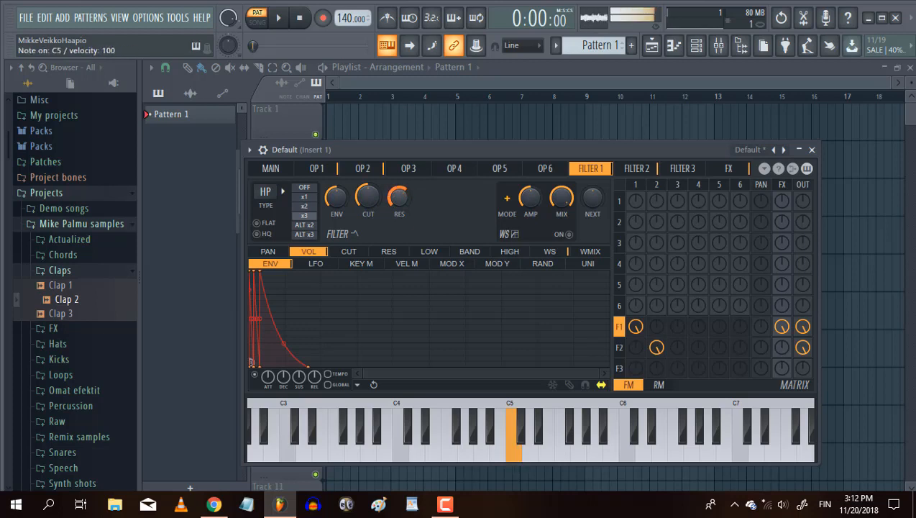
pyautogui.press('q')
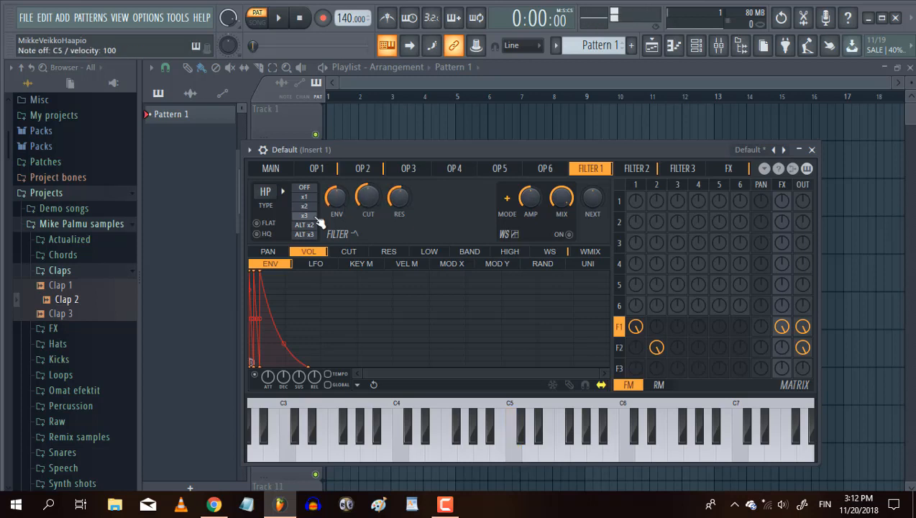